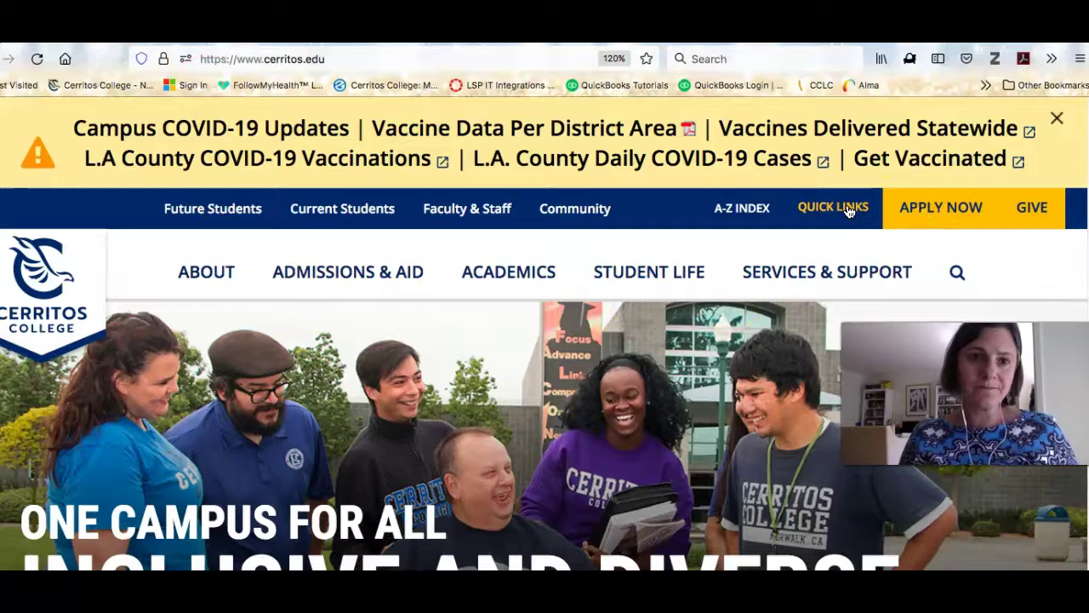
- Open Academic Search Complete from the Cerritos College Library's Research Databases A–Z list
{"action": "left_click", "coordinate": [848, 211]}
{"action": "left_click", "coordinate": [629, 485]}
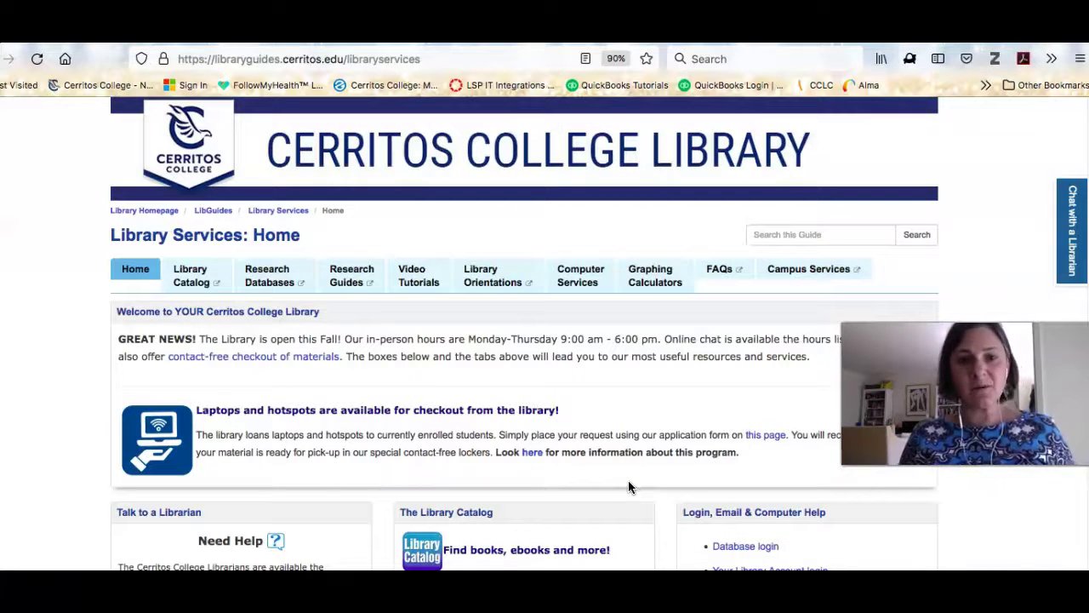
{"action": "left_click", "coordinate": [270, 285]}
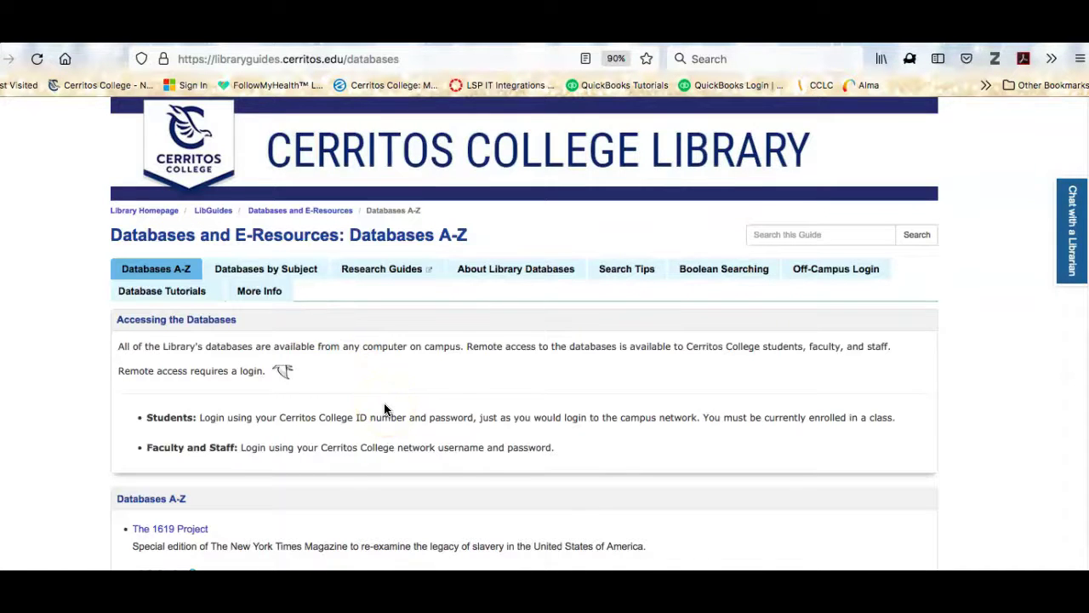
{"action": "scroll", "coordinate": [384, 409], "scroll_direction": "down", "scroll_amount": 5}
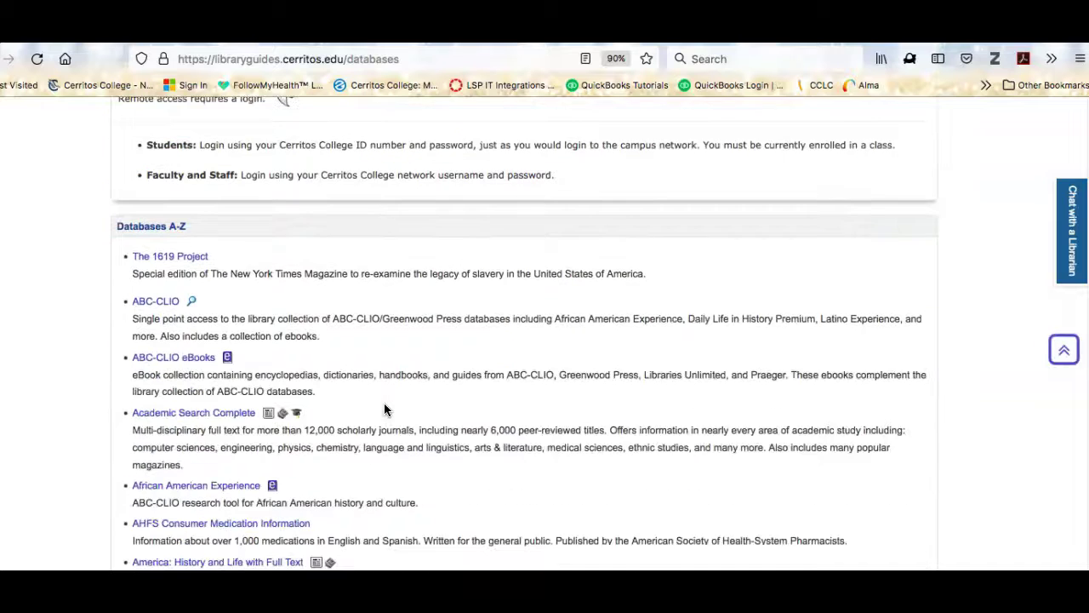
{"action": "scroll", "coordinate": [384, 409], "scroll_direction": "down", "scroll_amount": 3}
{"action": "scroll", "coordinate": [384, 409], "scroll_direction": "down", "scroll_amount": 1}
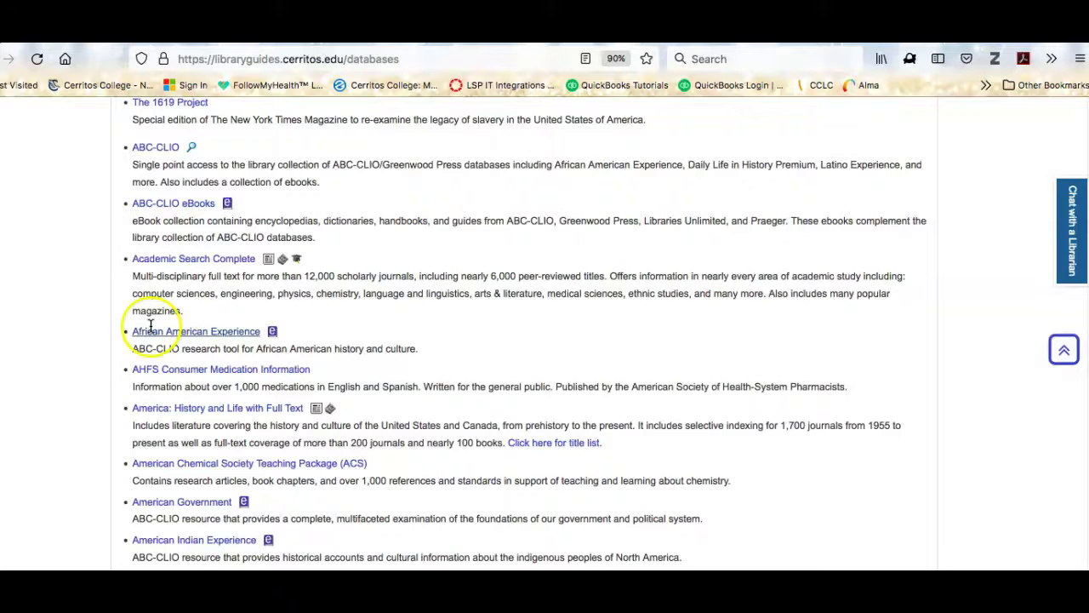
{"action": "left_click", "coordinate": [175, 262]}
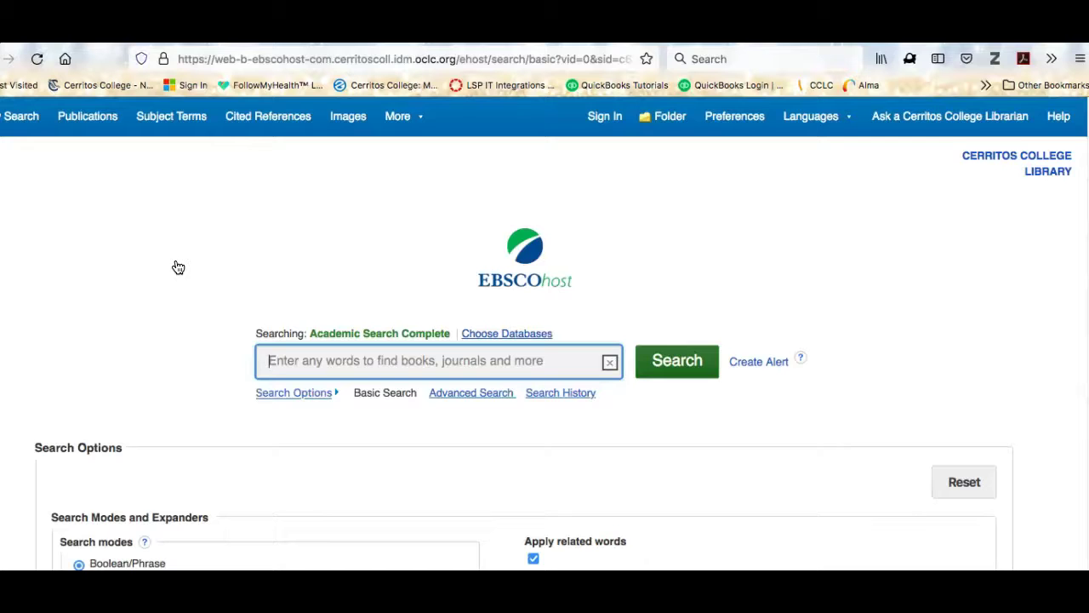
- Search Academic Search Complete for the exact phrase "trigger warnings", returning 166 results
{"action": "left_click", "coordinate": [294, 359]}
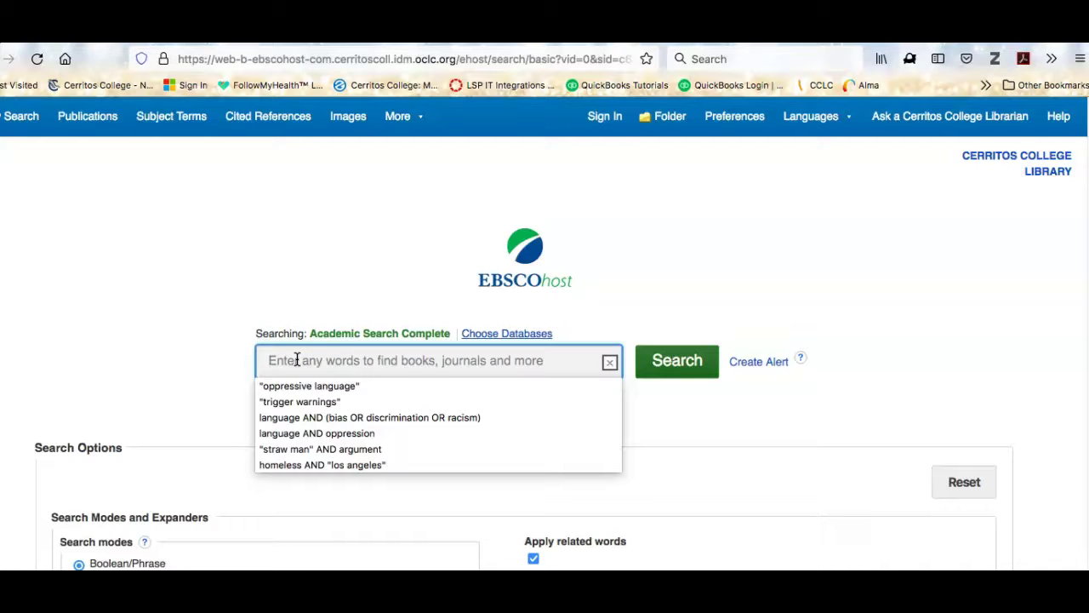
{"action": "type", "text": "\"trigger warnings"}
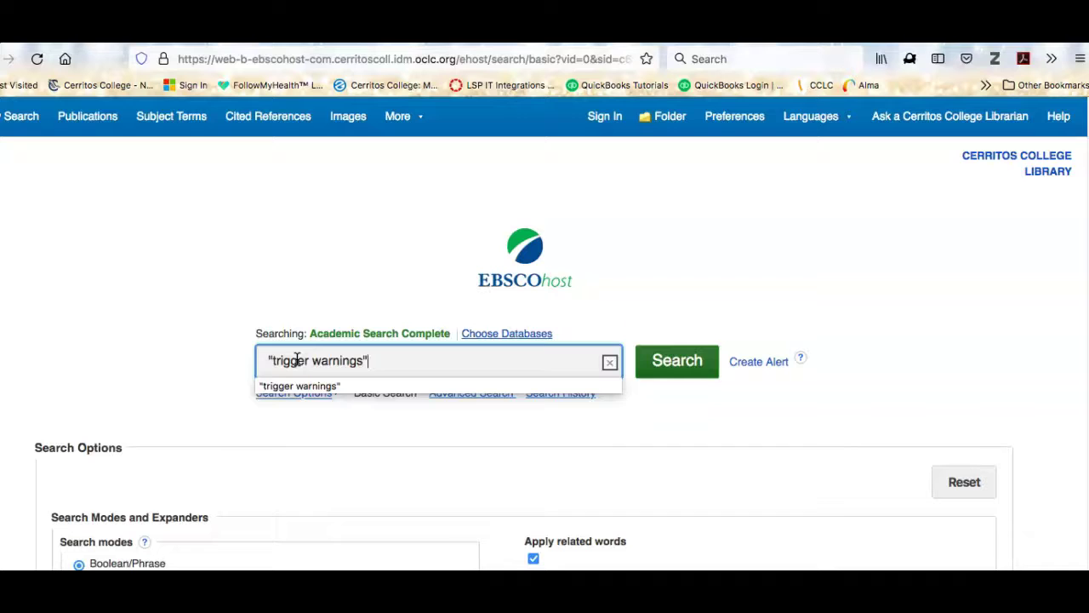
{"action": "left_click", "coordinate": [650, 369]}
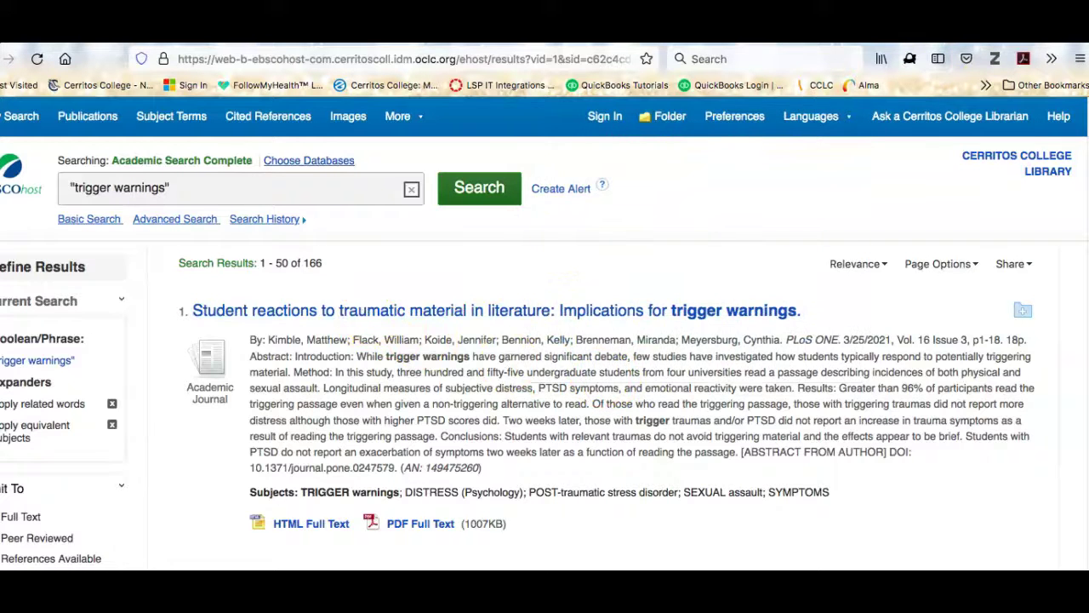
- Limit the results to Full Text items (89), then open the institutional betrayal article's record
{"action": "left_click", "coordinate": [811, 116]}
{"action": "scroll", "coordinate": [610, 270], "scroll_direction": "down", "scroll_amount": 1}
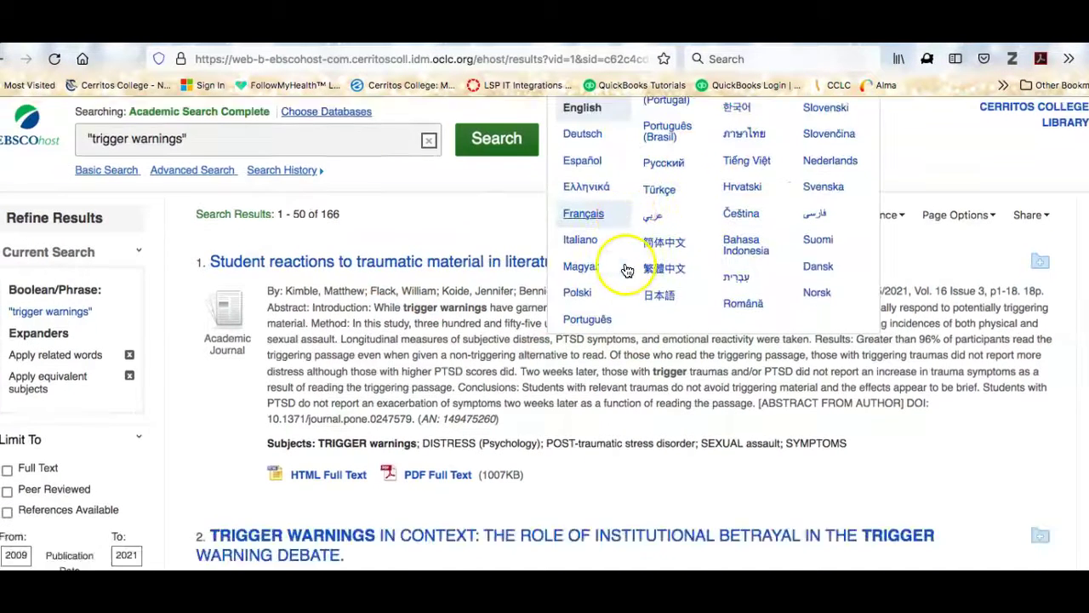
{"action": "scroll", "coordinate": [245, 349], "scroll_direction": "down", "scroll_amount": 3}
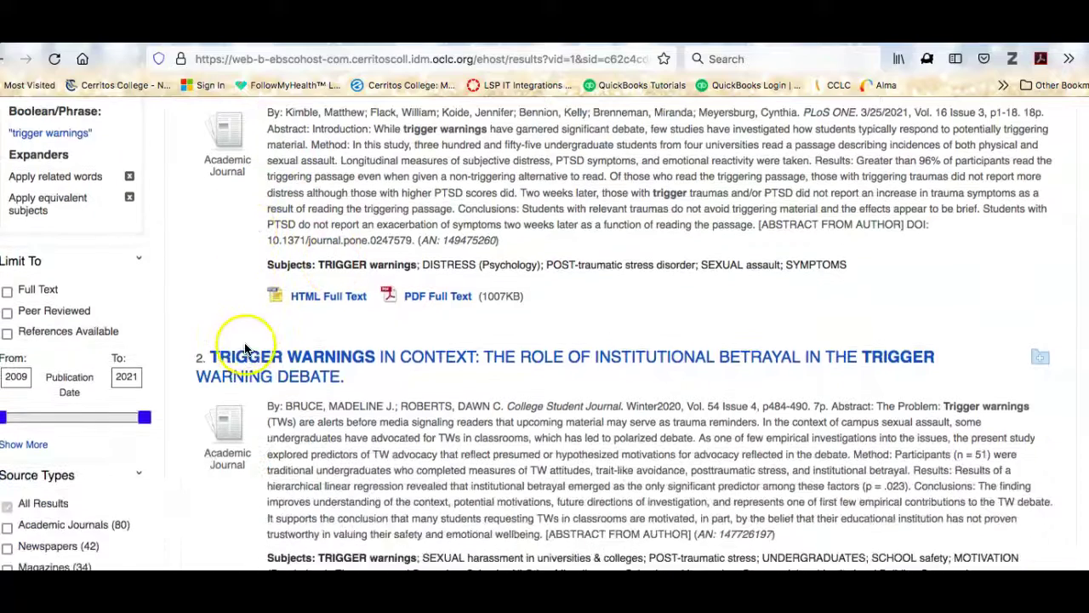
{"action": "scroll", "coordinate": [255, 341], "scroll_direction": "down", "scroll_amount": 1}
{"action": "scroll", "coordinate": [438, 280], "scroll_direction": "up", "scroll_amount": 2}
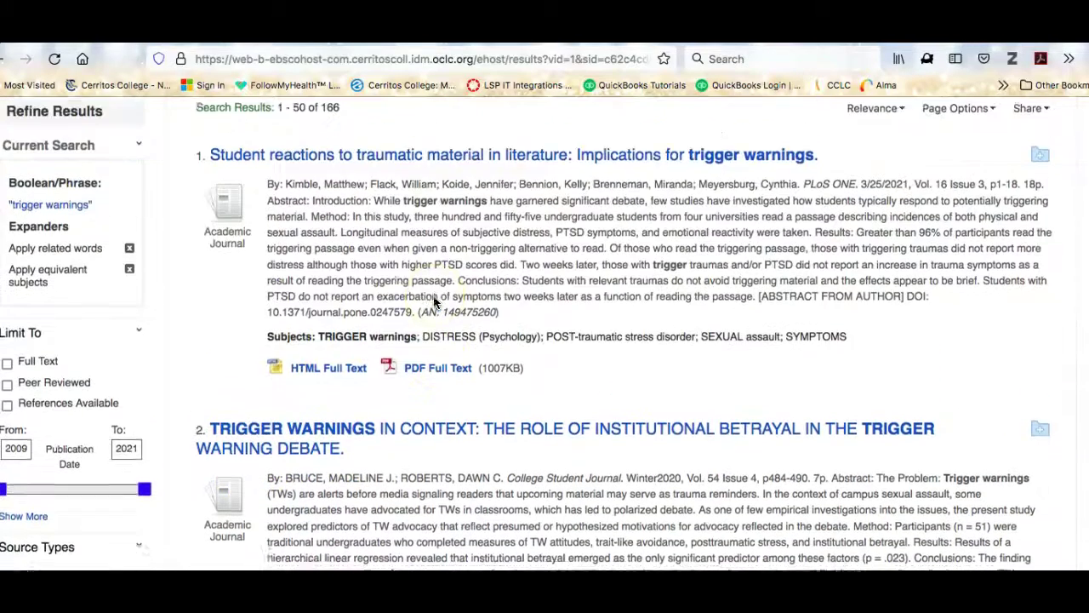
{"action": "left_click", "coordinate": [7, 367]}
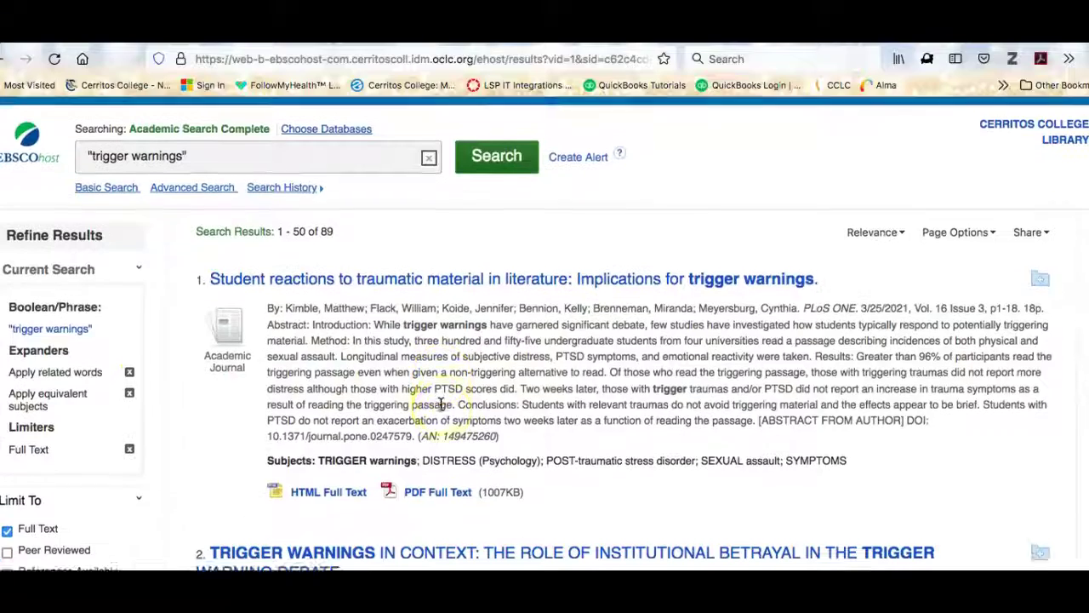
{"action": "scroll", "coordinate": [441, 403], "scroll_direction": "down", "scroll_amount": 5}
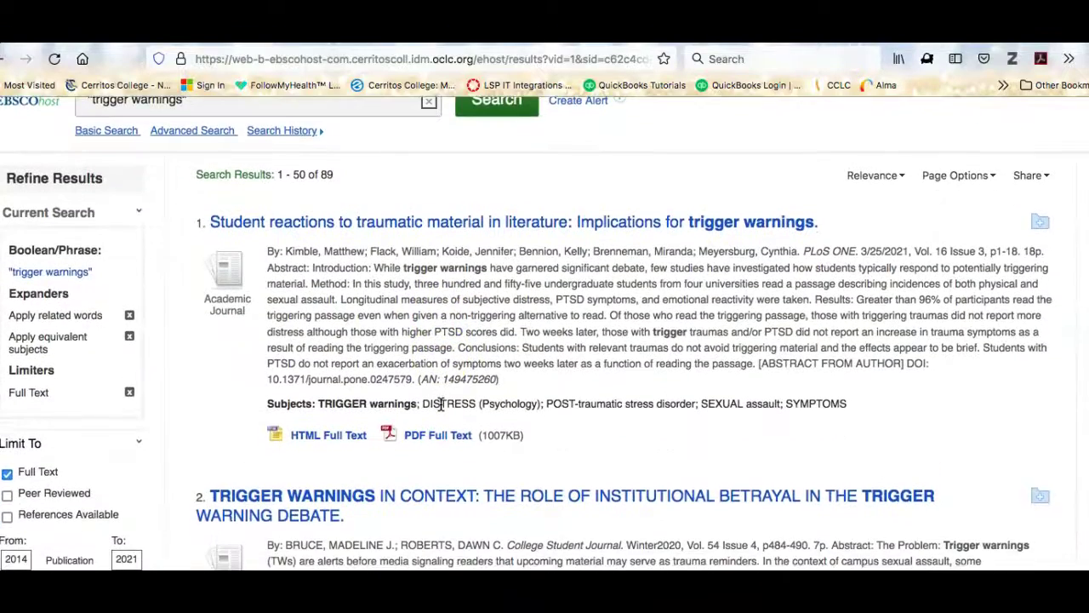
{"action": "scroll", "coordinate": [440, 403], "scroll_direction": "up", "scroll_amount": 2}
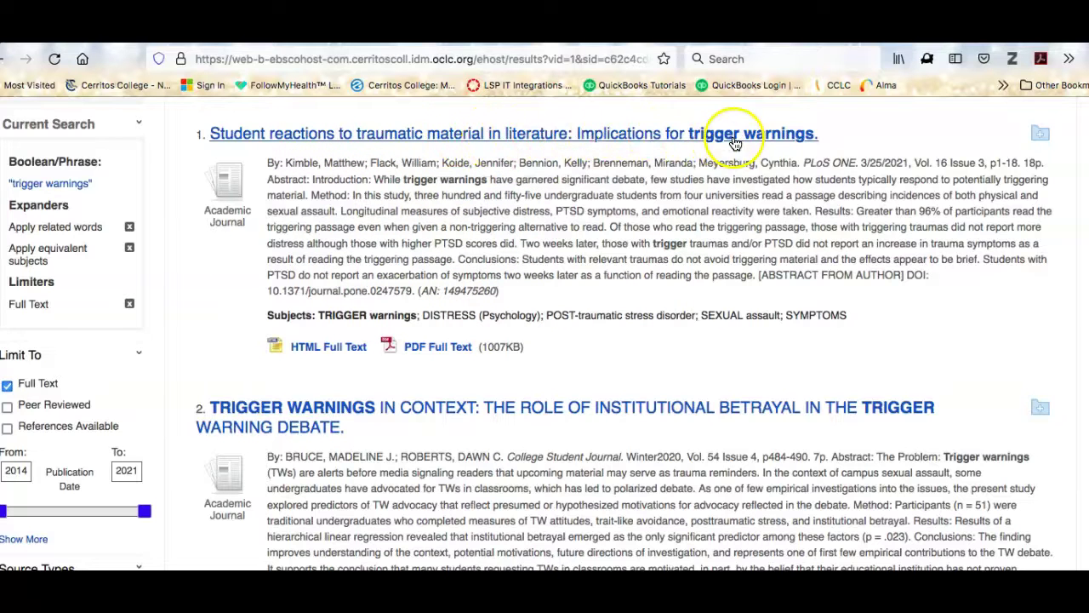
{"action": "scroll", "coordinate": [608, 258], "scroll_direction": "down", "scroll_amount": 3}
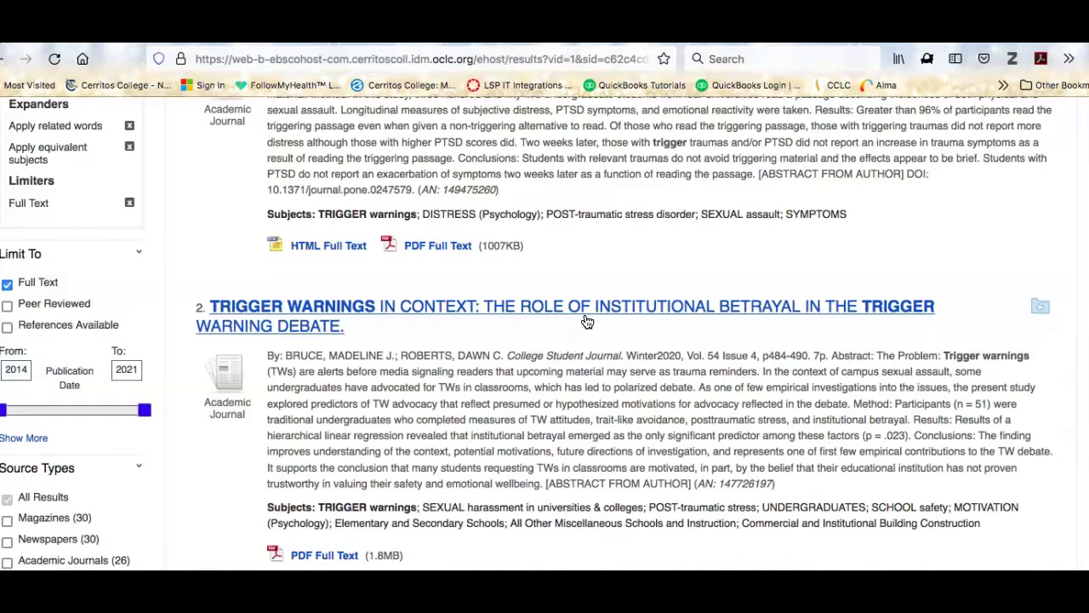
{"action": "scroll", "coordinate": [587, 322], "scroll_direction": "down", "scroll_amount": 4}
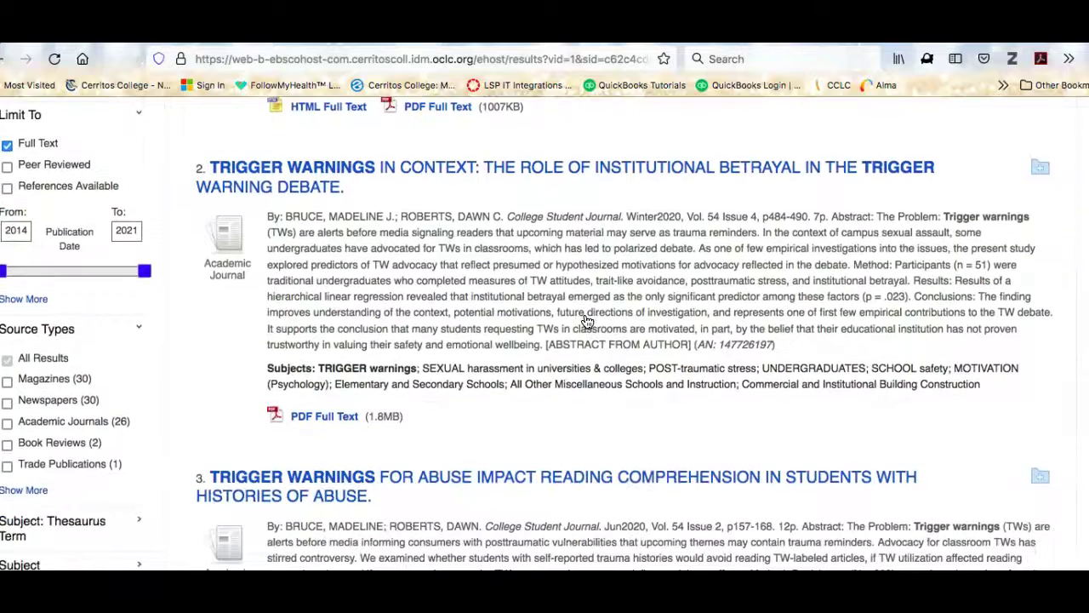
{"action": "scroll", "coordinate": [585, 323], "scroll_direction": "up", "scroll_amount": 2}
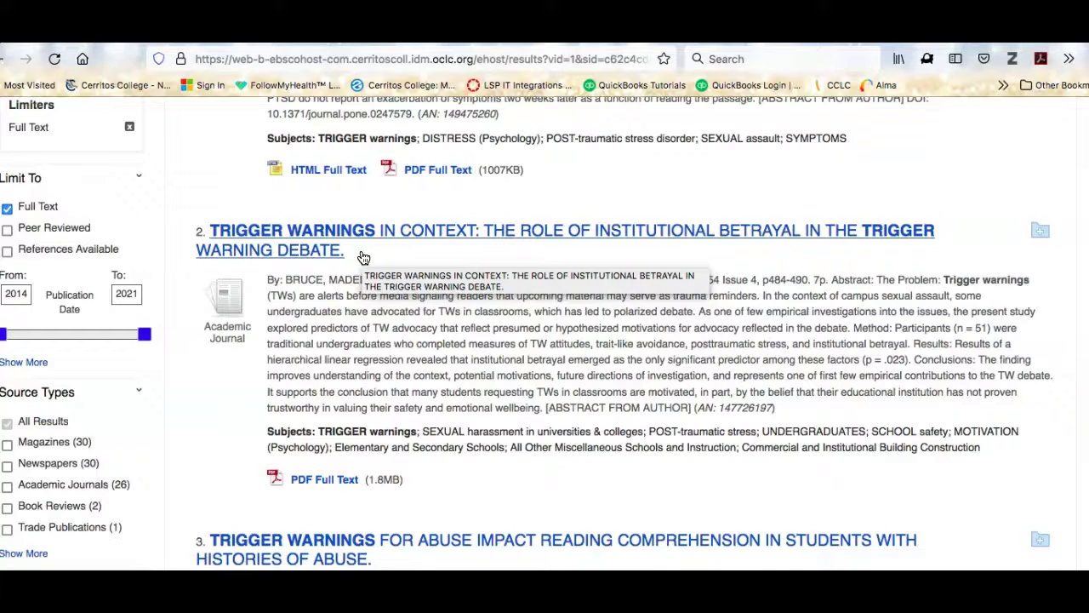
{"action": "left_click", "coordinate": [340, 233]}
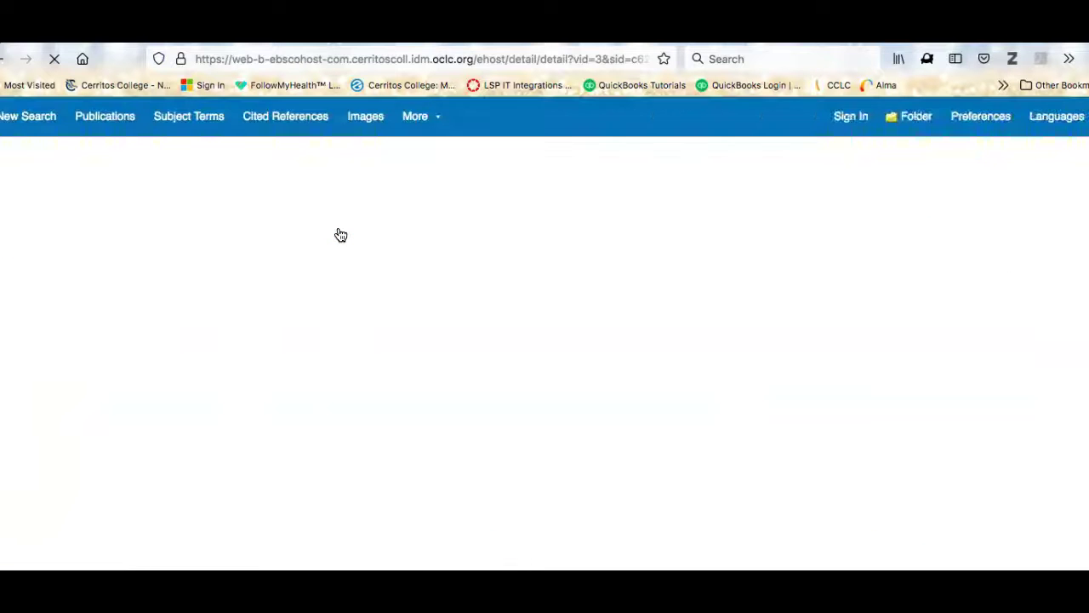
- Open the institutional betrayal article's PDF full text
{"action": "scroll", "coordinate": [498, 340], "scroll_direction": "down", "scroll_amount": 1}
{"action": "scroll", "coordinate": [495, 335], "scroll_direction": "down", "scroll_amount": 1}
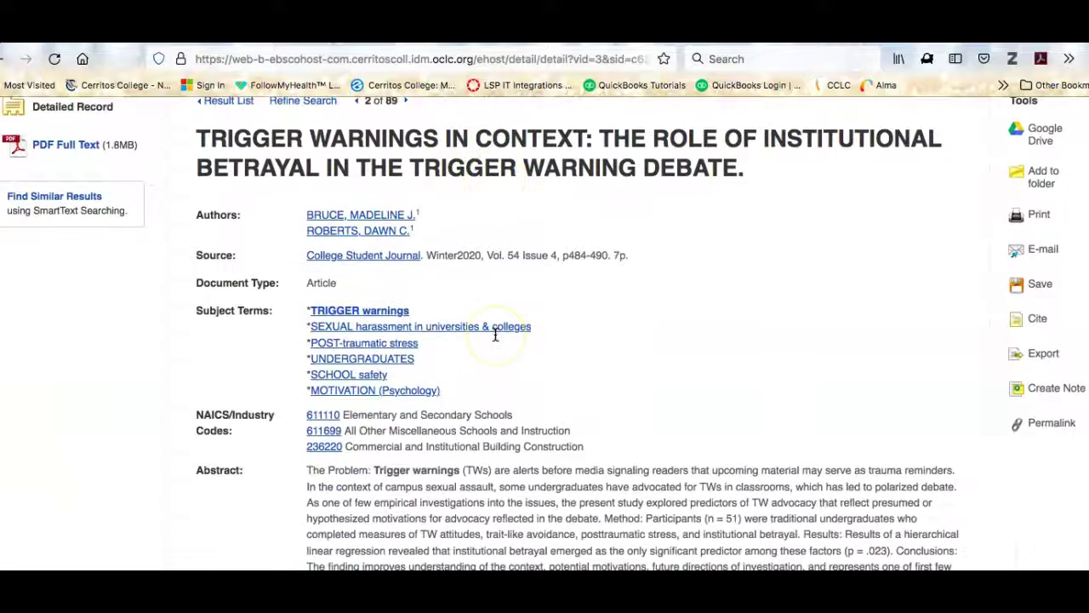
{"action": "left_click", "coordinate": [69, 198]}
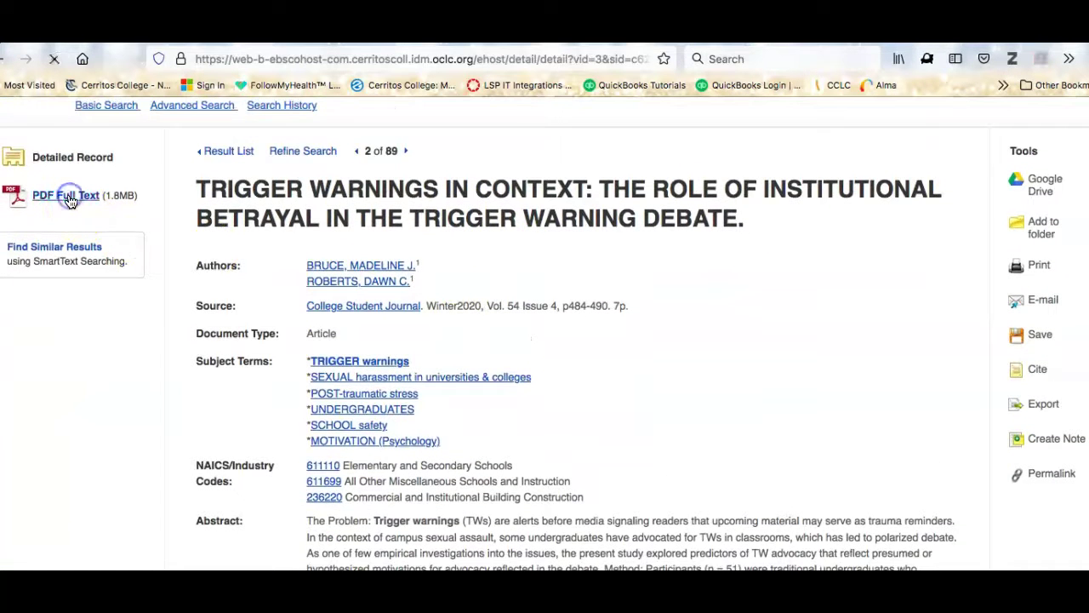
- Show the article's ready-made citation formats, such as ABNT and AMA
{"action": "scroll", "coordinate": [554, 326], "scroll_direction": "down", "scroll_amount": 15}
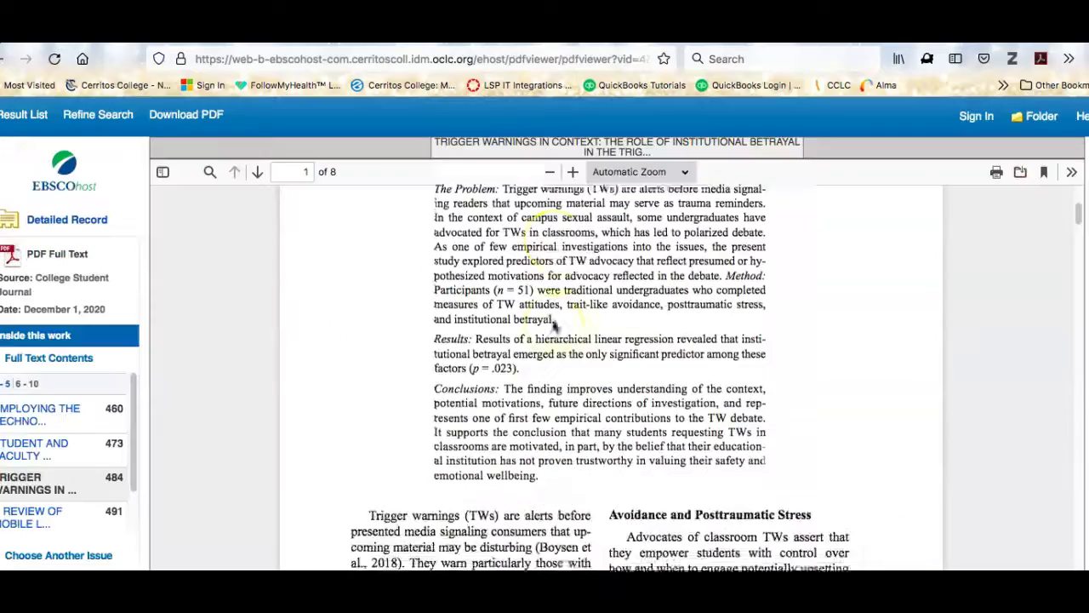
{"action": "scroll", "coordinate": [555, 326], "scroll_direction": "down", "scroll_amount": 1}
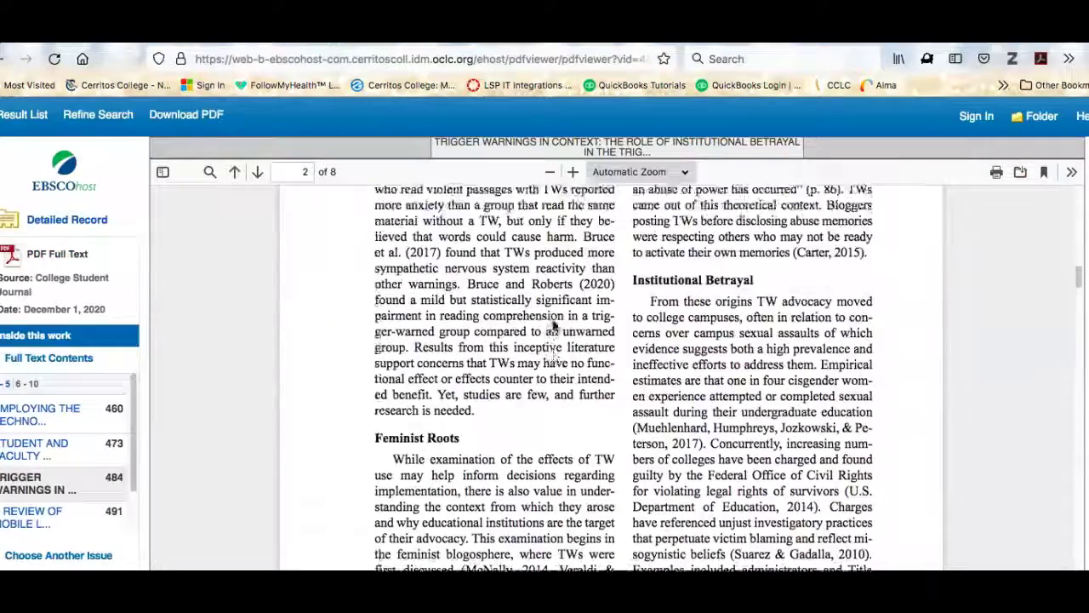
{"action": "scroll", "coordinate": [555, 326], "scroll_direction": "up", "scroll_amount": 5}
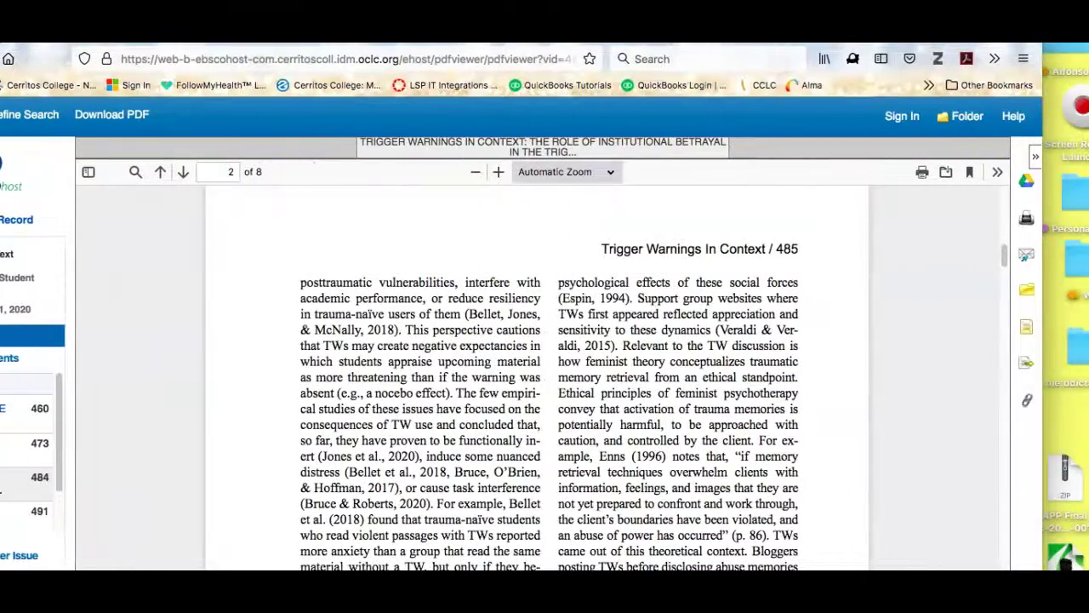
{"action": "left_click", "coordinate": [1027, 181]}
{"action": "left_click", "coordinate": [1028, 332]}
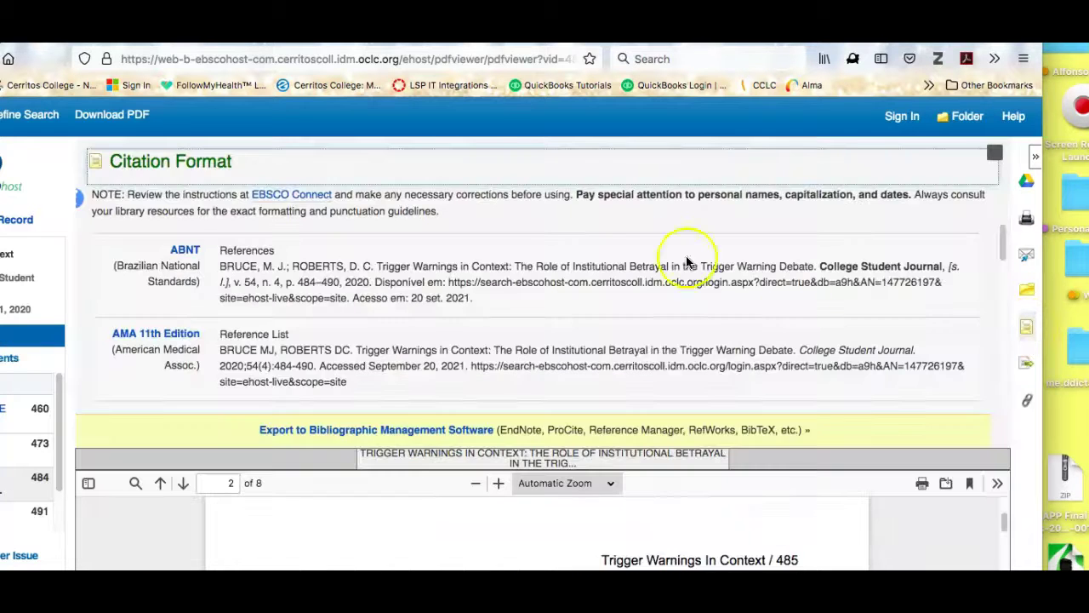
- Close the Citation Format panel, leaving page 2 of 8 of Trigger Warnings in Context in view
{"action": "scroll", "coordinate": [611, 263], "scroll_direction": "down", "scroll_amount": 3}
{"action": "scroll", "coordinate": [617, 266], "scroll_direction": "down", "scroll_amount": 6}
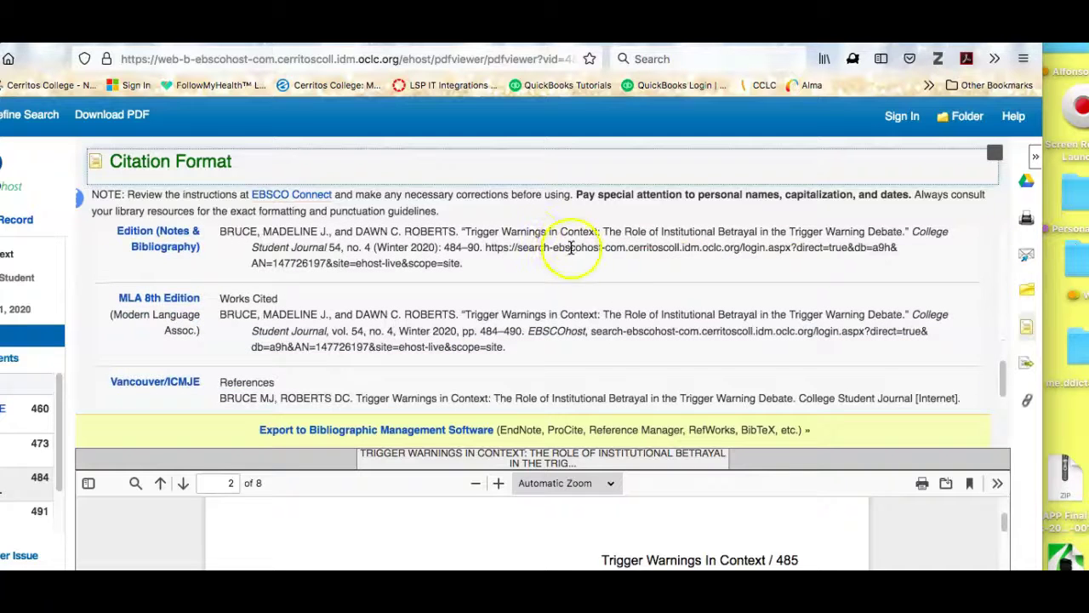
{"action": "left_click", "coordinate": [449, 516]}
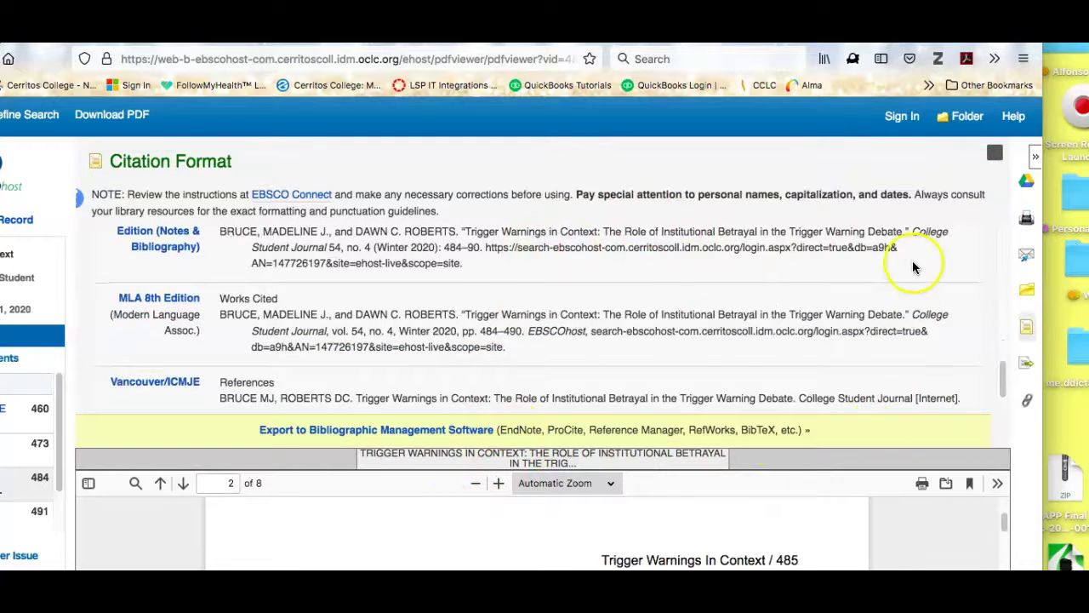
{"action": "left_click", "coordinate": [1028, 330]}
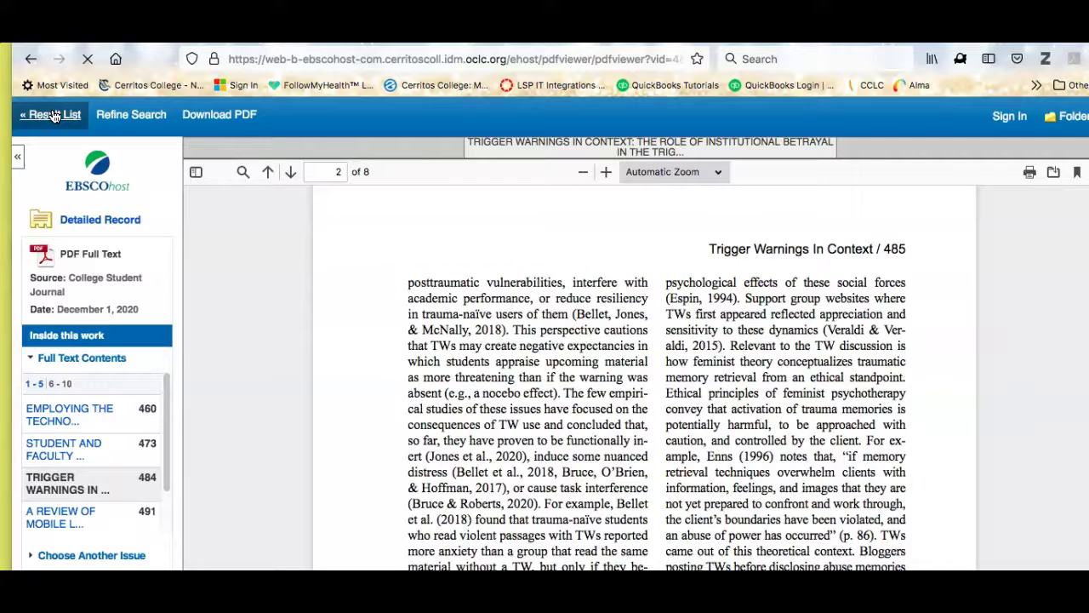
- Return to the trigger warnings results and limit Source Types to Magazines (30 results)
{"action": "left_click", "coordinate": [54, 117]}
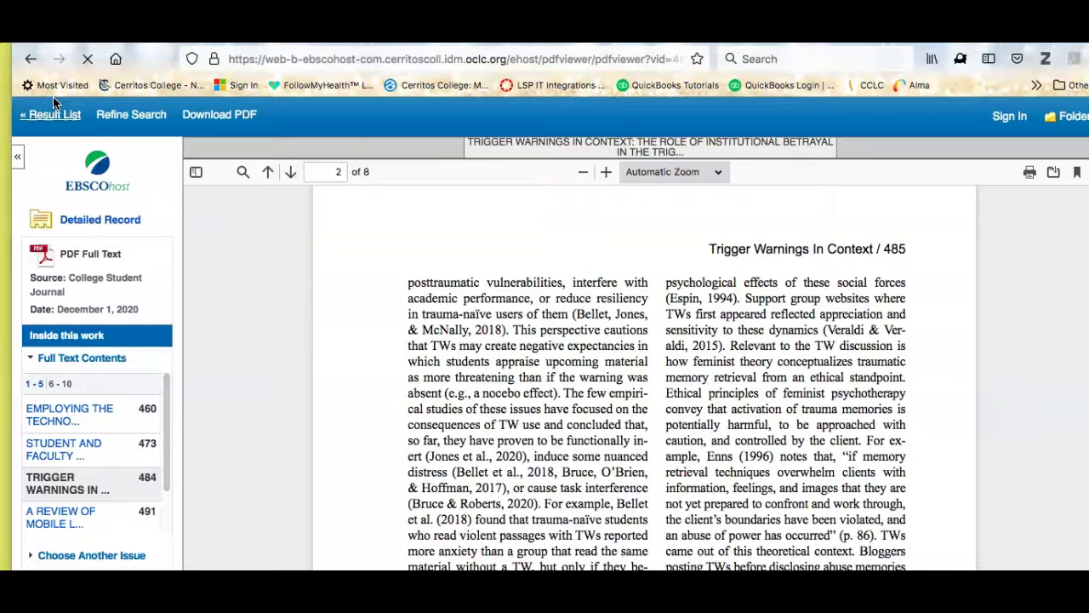
{"action": "left_click", "coordinate": [51, 113]}
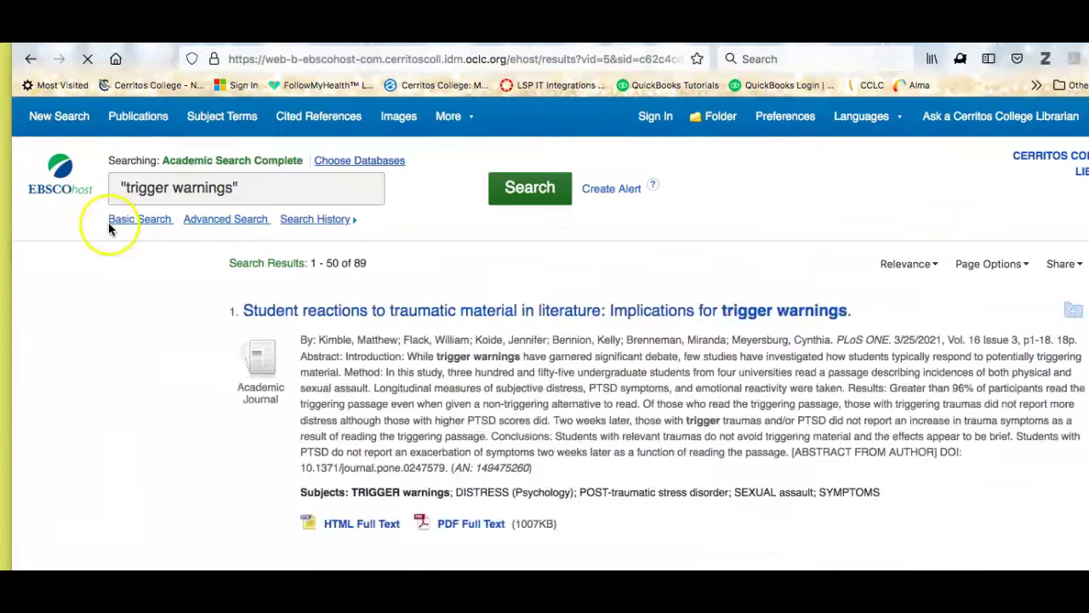
{"action": "scroll", "coordinate": [255, 331], "scroll_direction": "down", "scroll_amount": 6}
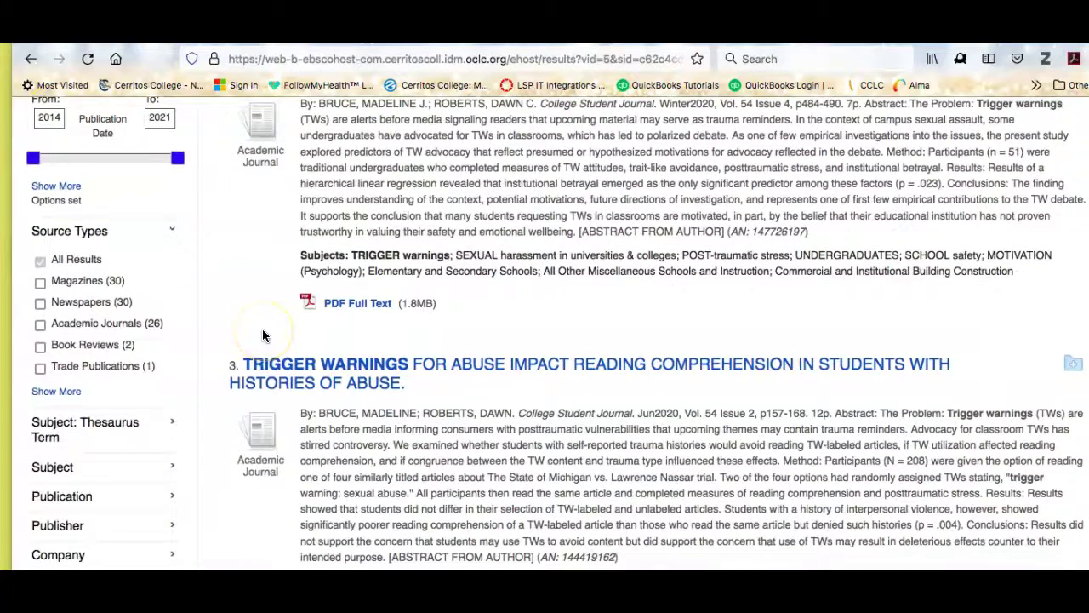
{"action": "left_click", "coordinate": [40, 283]}
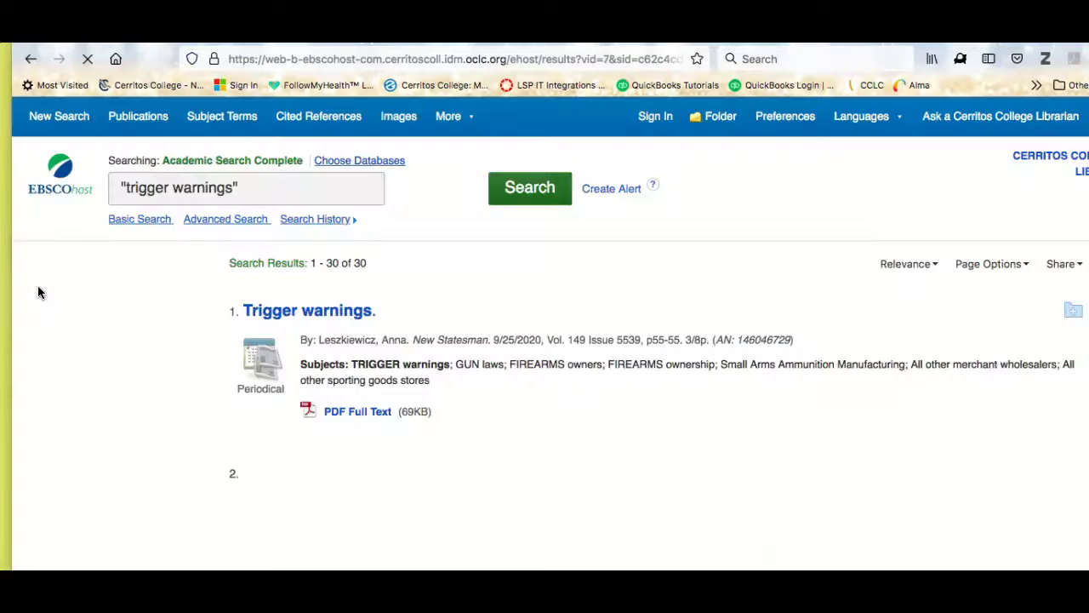
- Open result 3, The Atlantic letter "Better Watch What You Say."
{"action": "scroll", "coordinate": [37, 285], "scroll_direction": "down", "scroll_amount": 3}
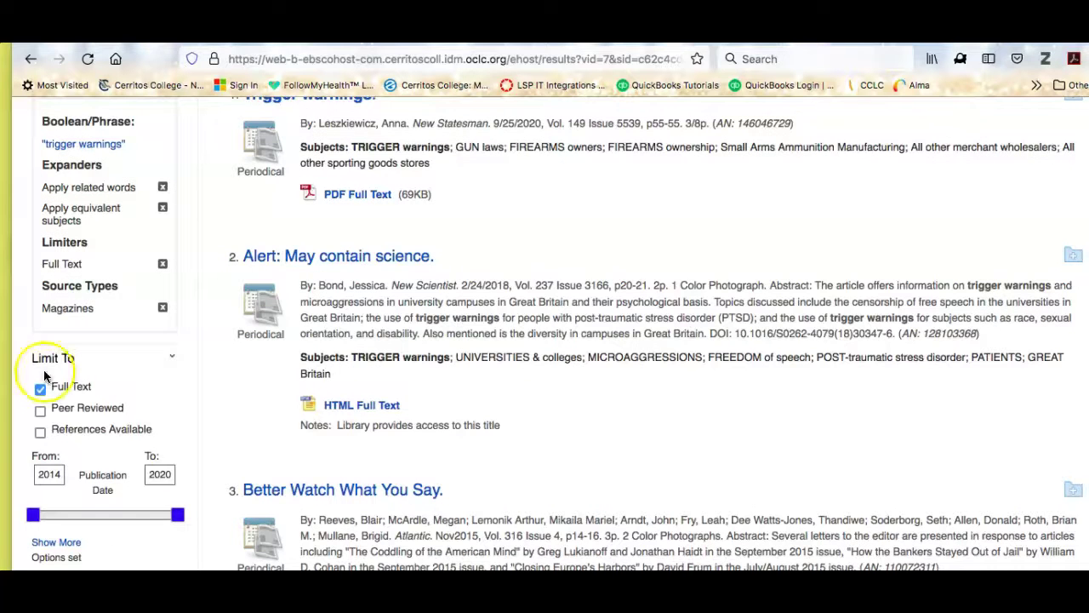
{"action": "scroll", "coordinate": [332, 304], "scroll_direction": "up", "scroll_amount": 1}
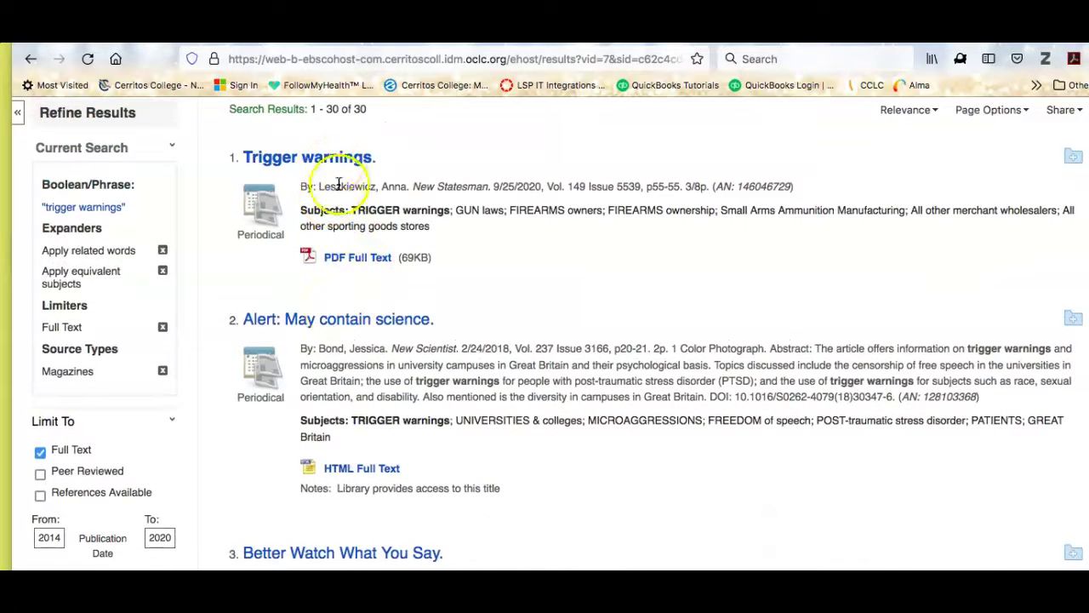
{"action": "scroll", "coordinate": [376, 281], "scroll_direction": "down", "scroll_amount": 4}
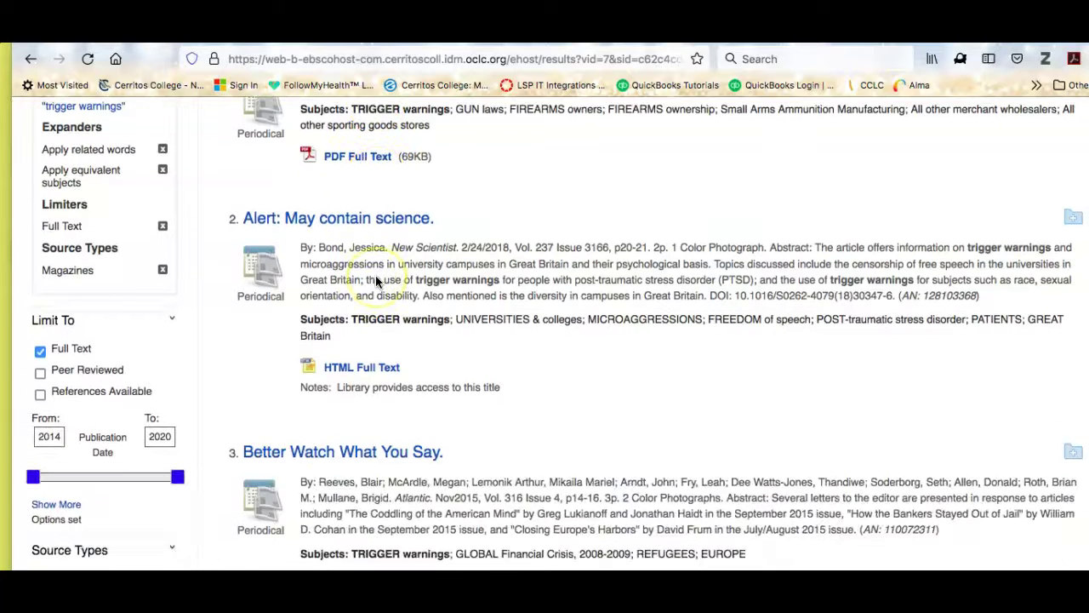
{"action": "scroll", "coordinate": [375, 280], "scroll_direction": "down", "scroll_amount": 1}
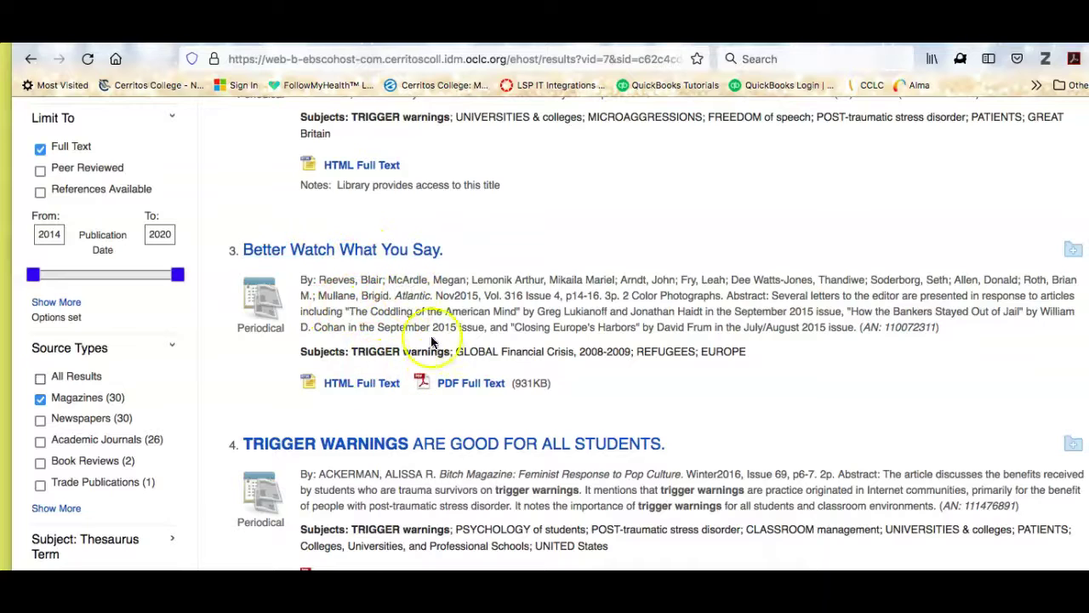
{"action": "left_click", "coordinate": [387, 252]}
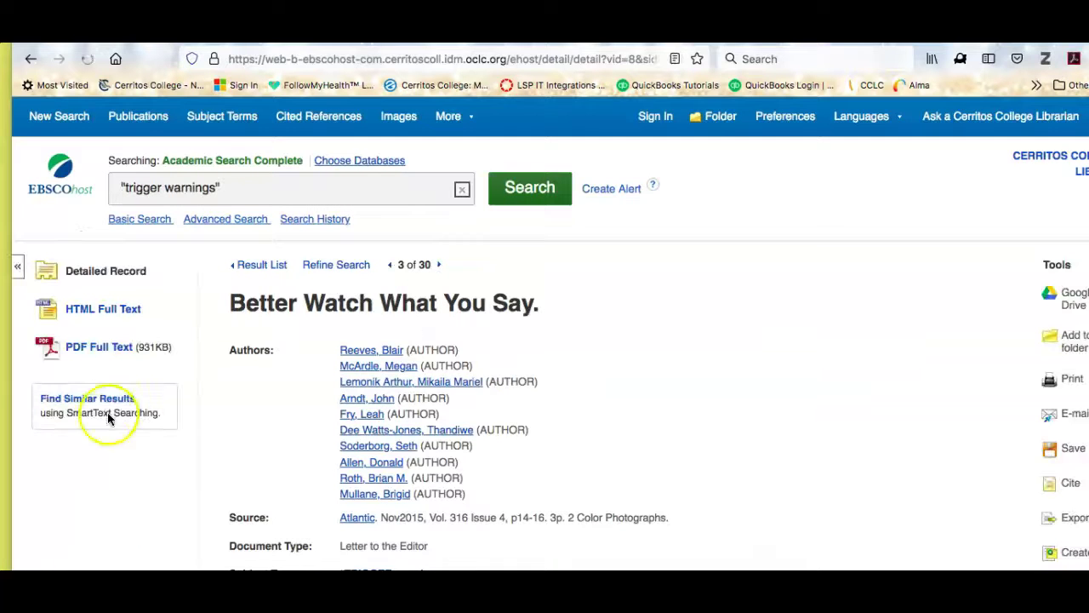
- View the four-page PDF full text of "Better Watch What You Say." from The Atlantic
{"action": "left_click", "coordinate": [92, 351]}
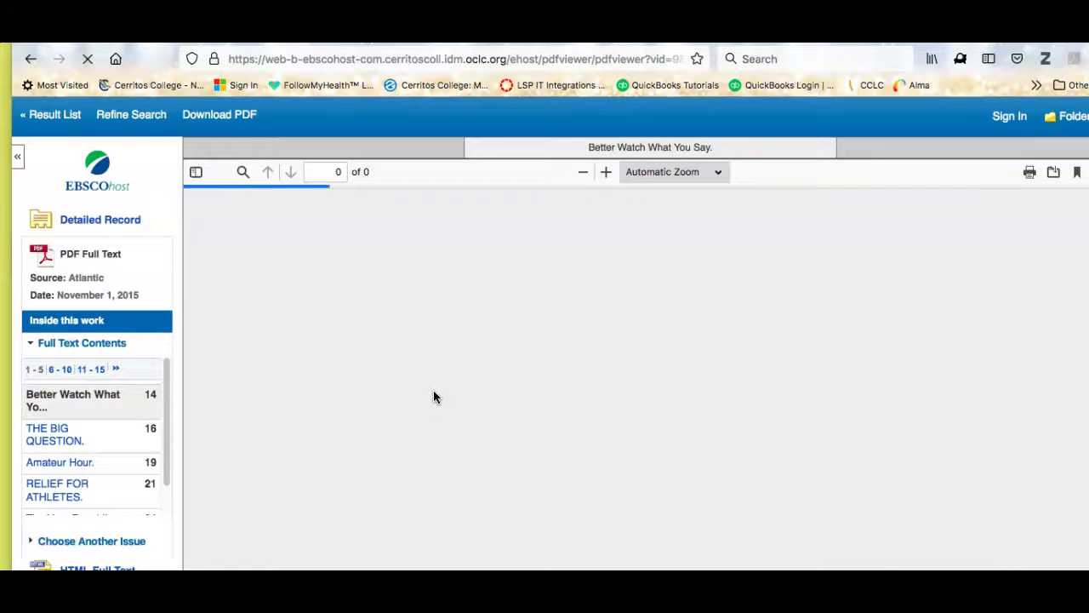
{"action": "scroll", "coordinate": [433, 397], "scroll_direction": "down", "scroll_amount": 3}
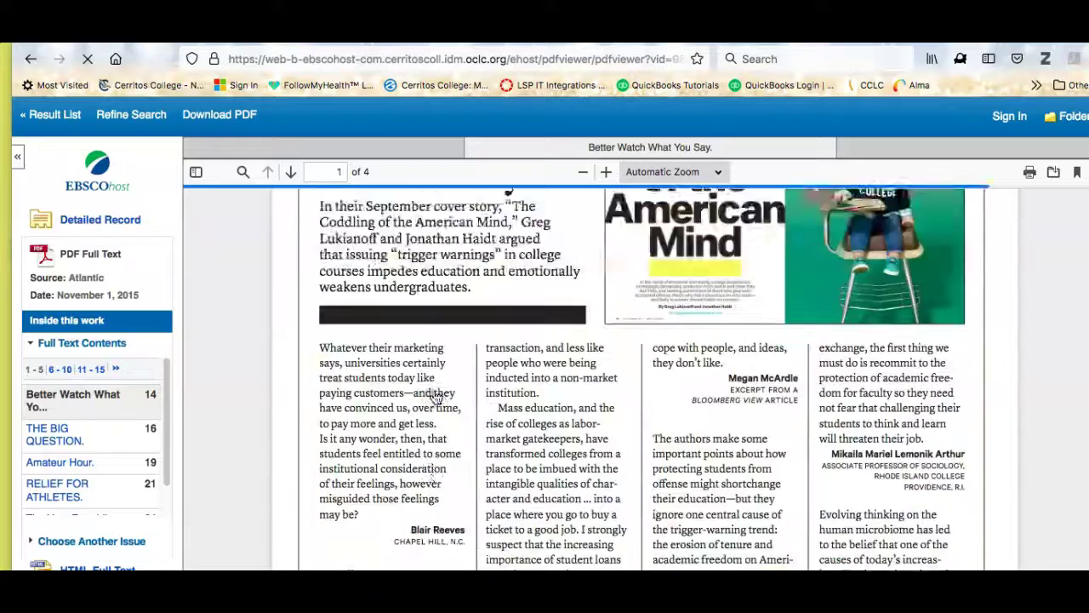
{"action": "scroll", "coordinate": [435, 396], "scroll_direction": "down", "scroll_amount": 4}
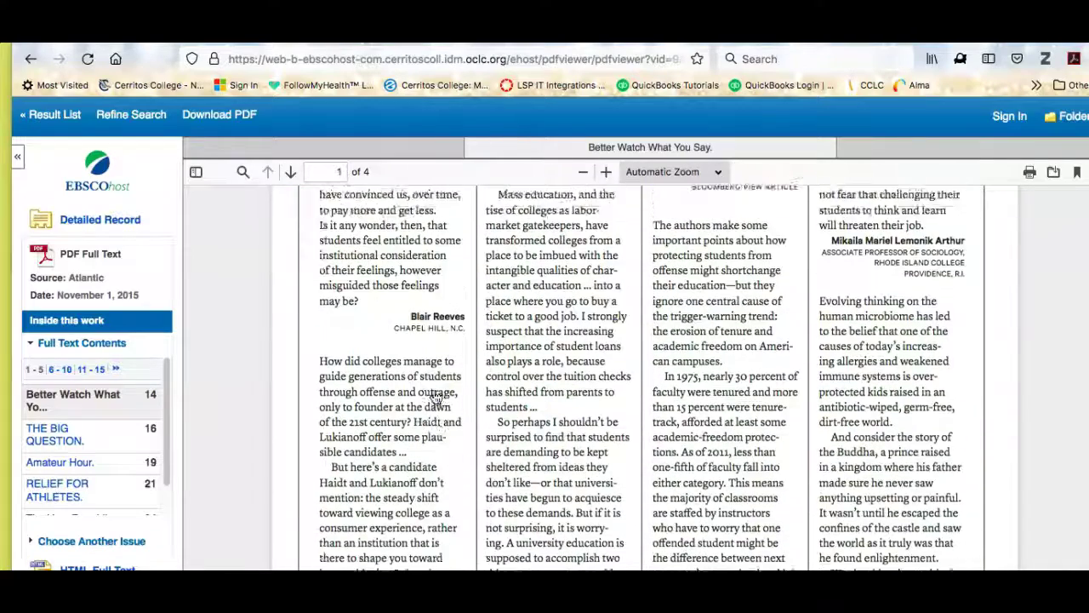
{"action": "scroll", "coordinate": [436, 397], "scroll_direction": "up", "scroll_amount": 6}
{"action": "scroll", "coordinate": [435, 396], "scroll_direction": "down", "scroll_amount": 2}
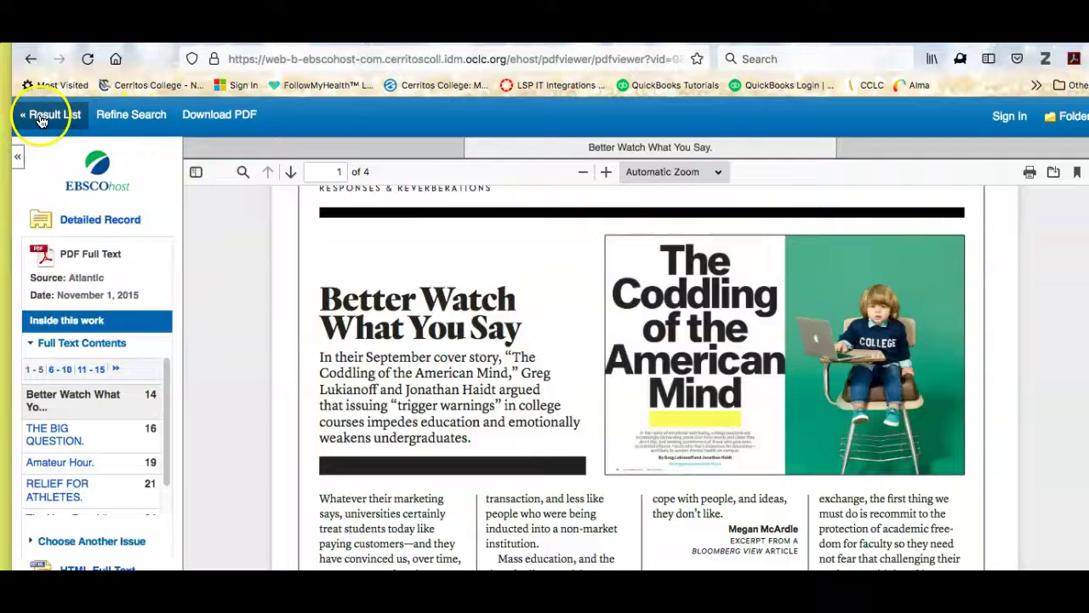
- Close EBSCOhost and launch US Major Dailies from the library's A–Z databases list
{"action": "key", "text": "ctrl+w"}
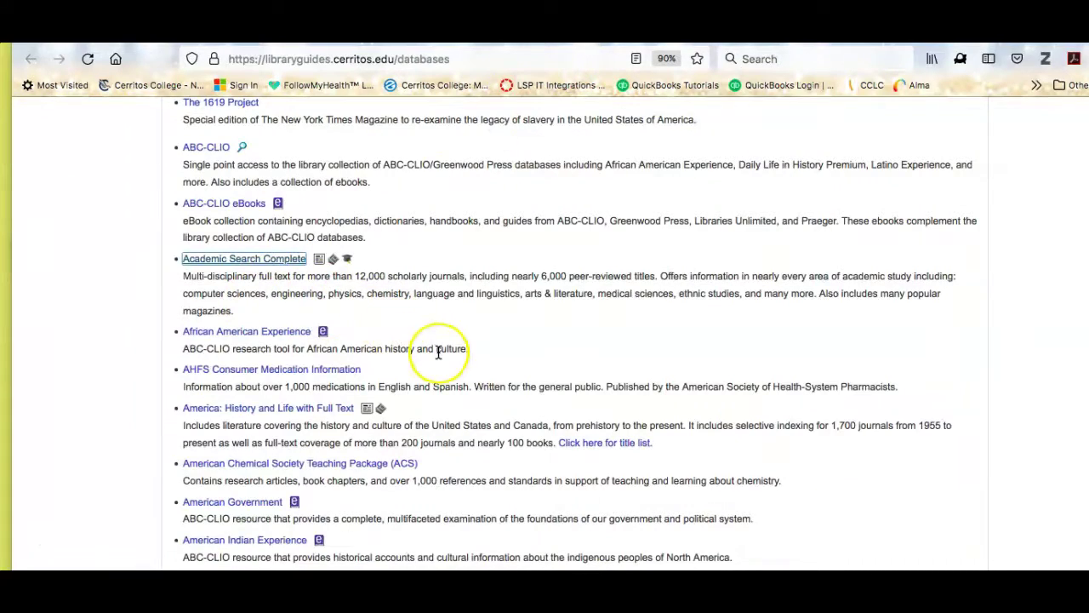
{"action": "scroll", "coordinate": [438, 353], "scroll_direction": "down", "scroll_amount": 10}
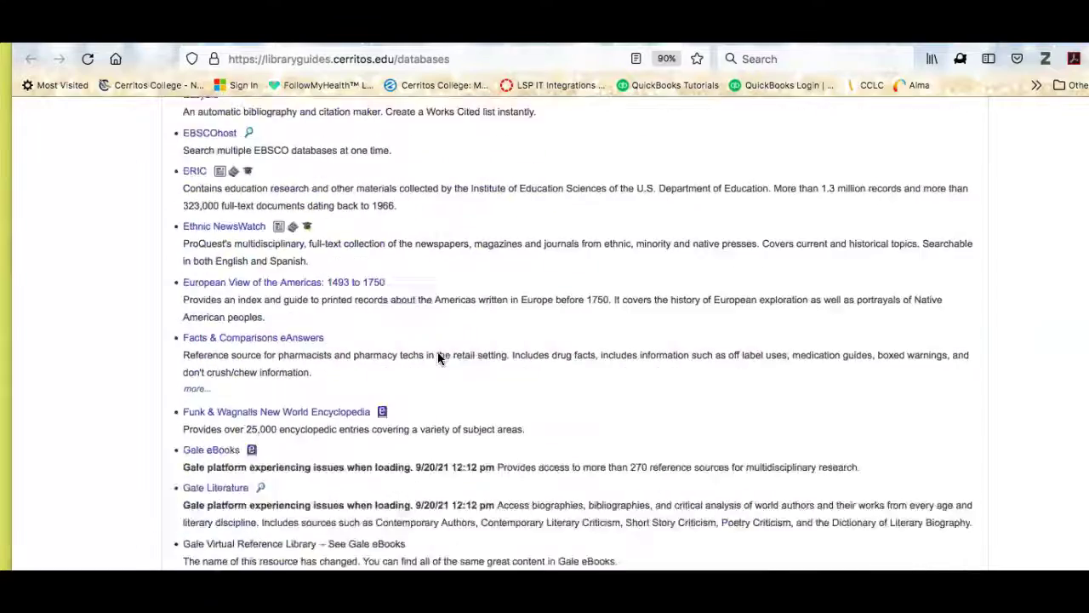
{"action": "scroll", "coordinate": [438, 357], "scroll_direction": "down", "scroll_amount": 10}
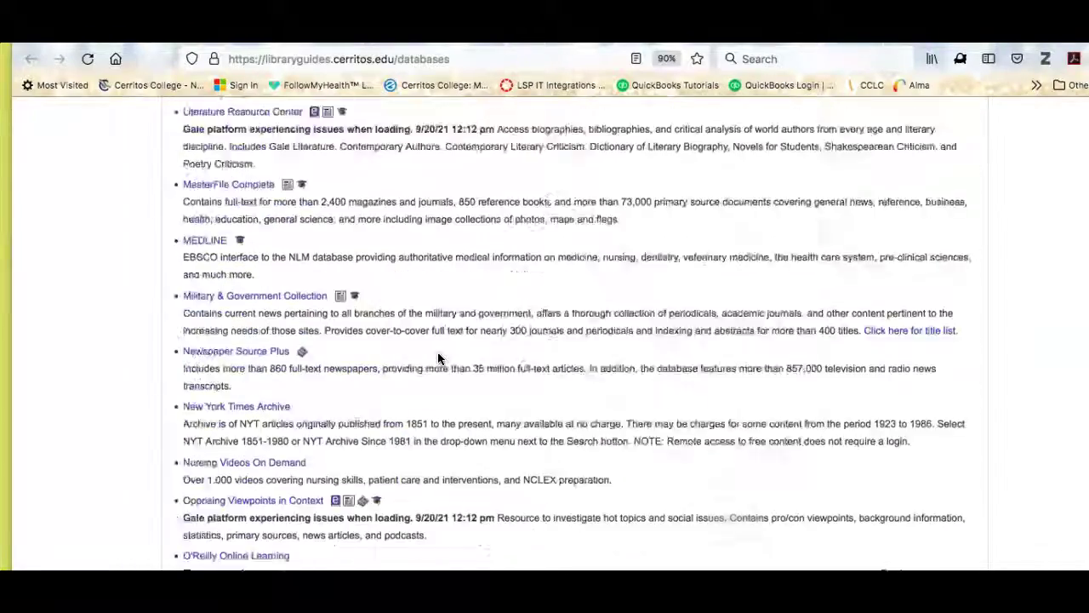
{"action": "scroll", "coordinate": [438, 358], "scroll_direction": "down", "scroll_amount": 7}
{"action": "scroll", "coordinate": [438, 357], "scroll_direction": "down", "scroll_amount": 3}
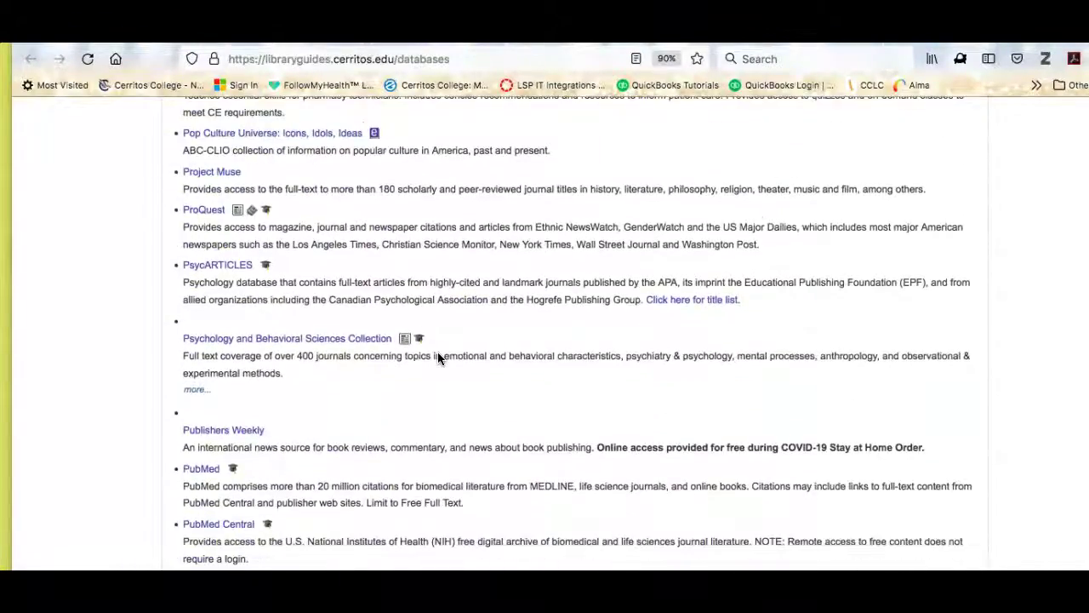
{"action": "scroll", "coordinate": [439, 357], "scroll_direction": "down", "scroll_amount": 10}
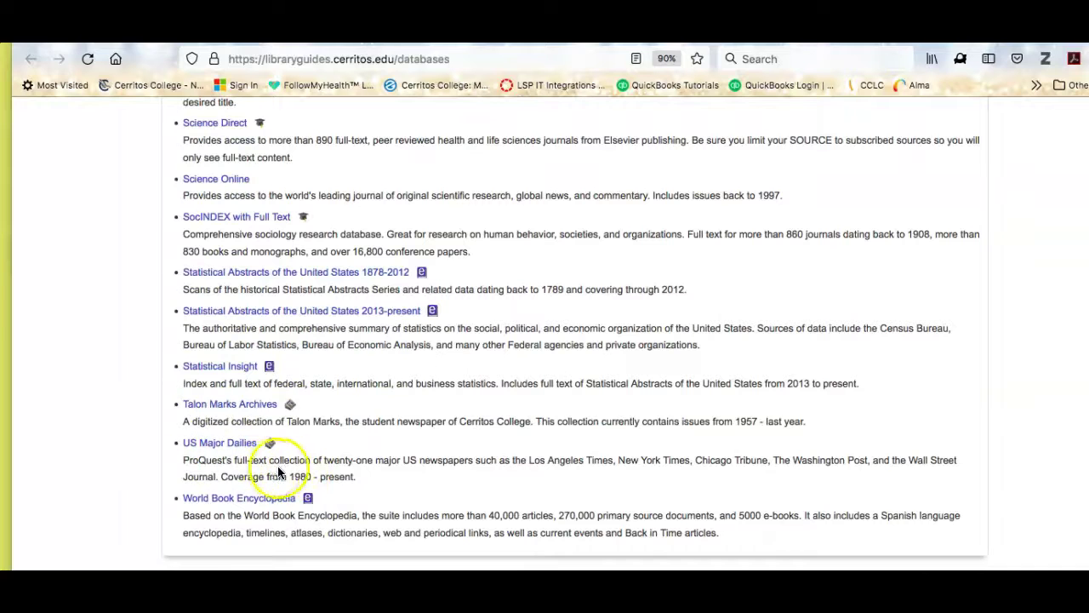
{"action": "left_click", "coordinate": [236, 447]}
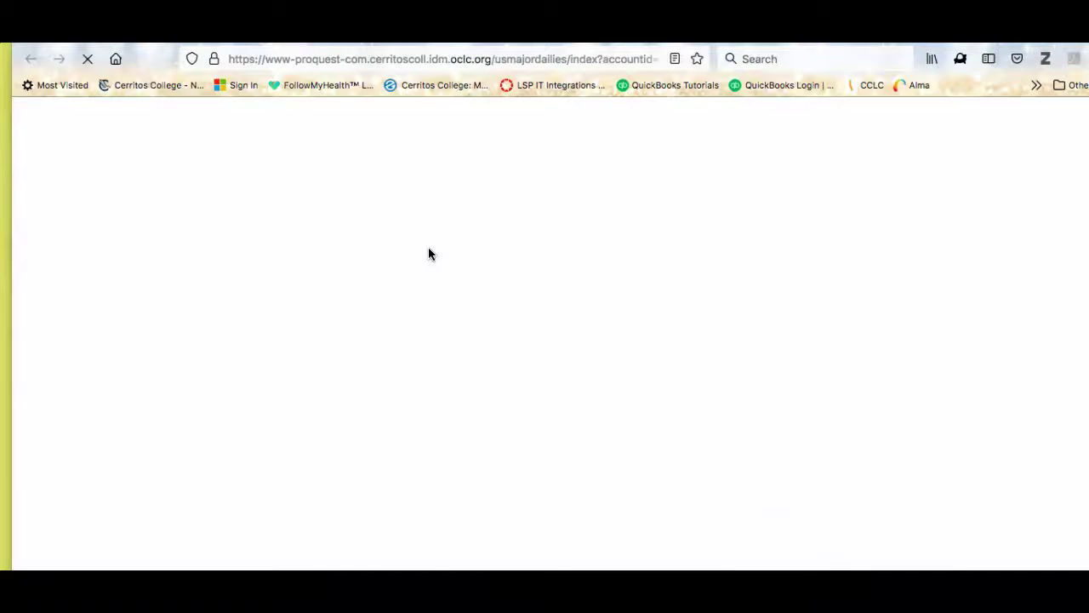
- Search ProQuest U.S. Major Dailies for "trigger warnings", returning 745 results
{"action": "type", "text": "\"trigger warni"}
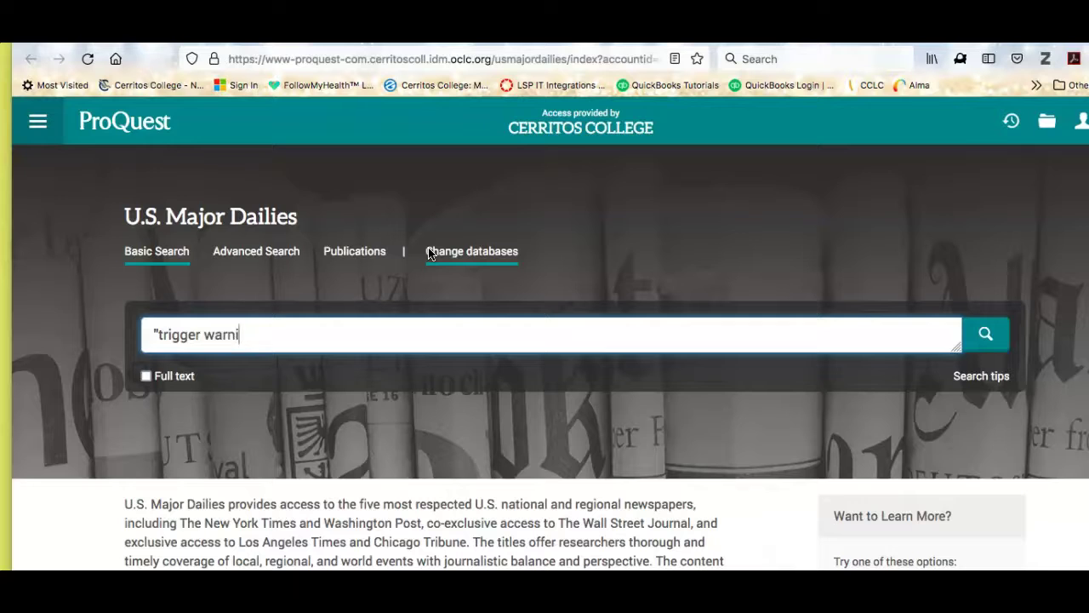
{"action": "type", "text": "ngs\""}
{"action": "key", "text": "Return"}
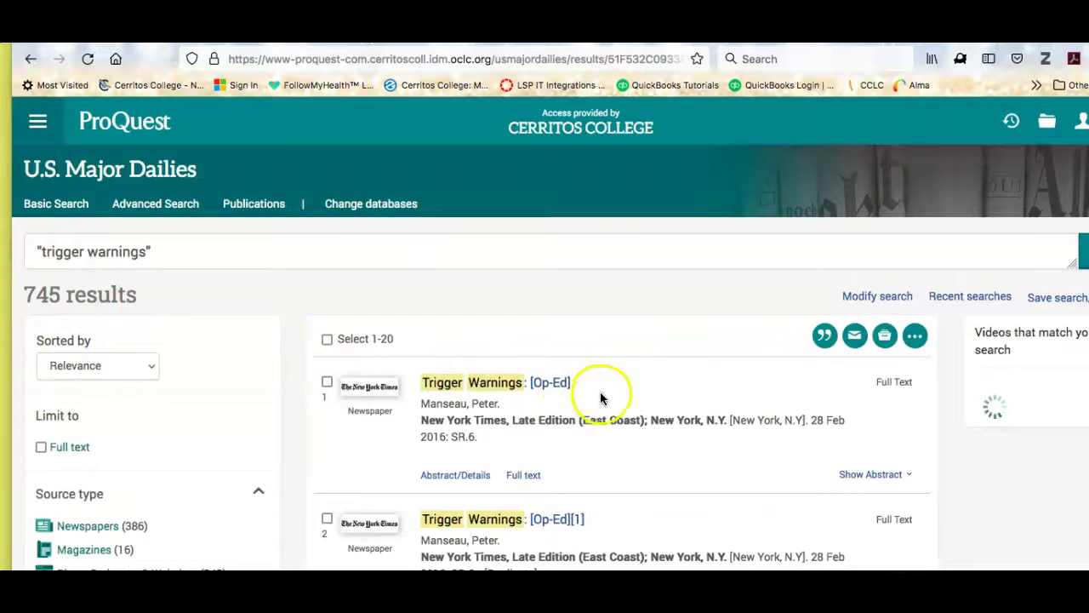
{"action": "scroll", "coordinate": [605, 394], "scroll_direction": "down", "scroll_amount": 2}
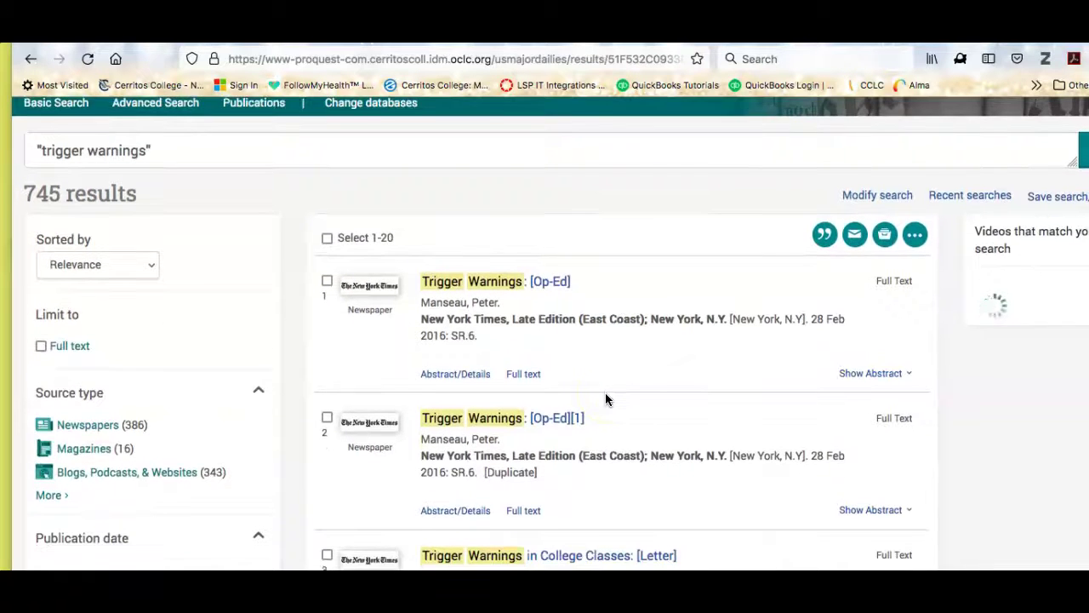
{"action": "scroll", "coordinate": [605, 396], "scroll_direction": "down", "scroll_amount": 4}
{"action": "left_click", "coordinate": [600, 376]}
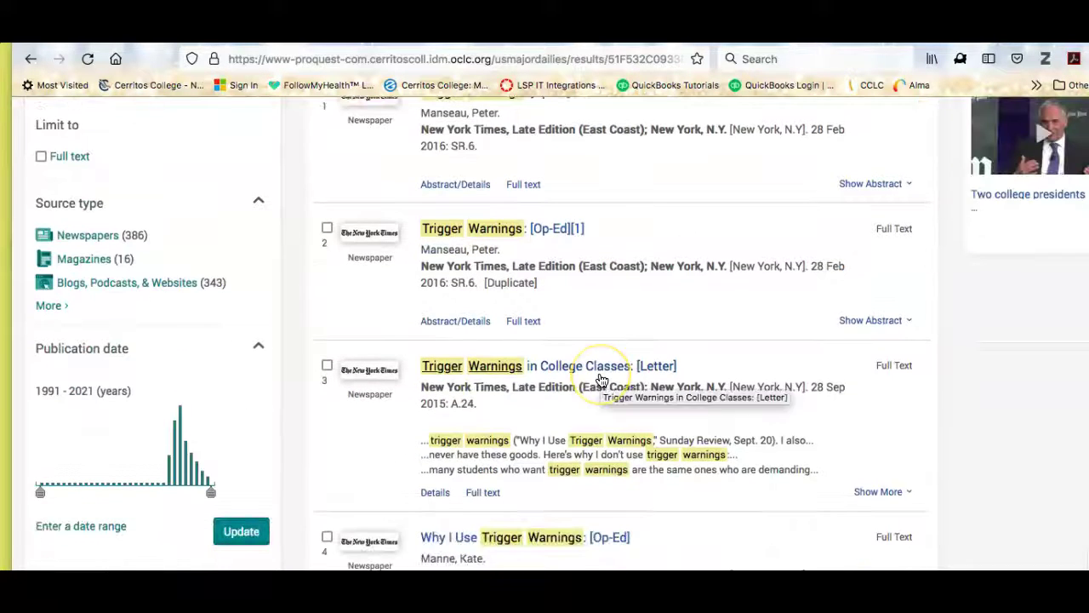
- Scroll through the newspaper results, then go back to the EBSCOhost magazine results list
{"action": "scroll", "coordinate": [538, 370], "scroll_direction": "down", "scroll_amount": 4}
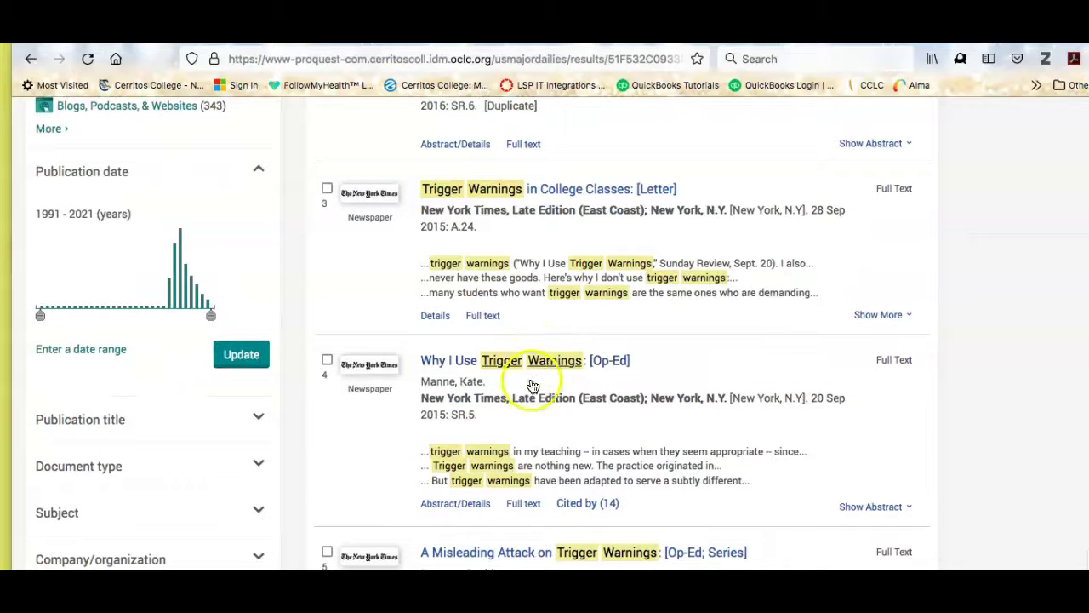
{"action": "scroll", "coordinate": [481, 363], "scroll_direction": "down", "scroll_amount": 6}
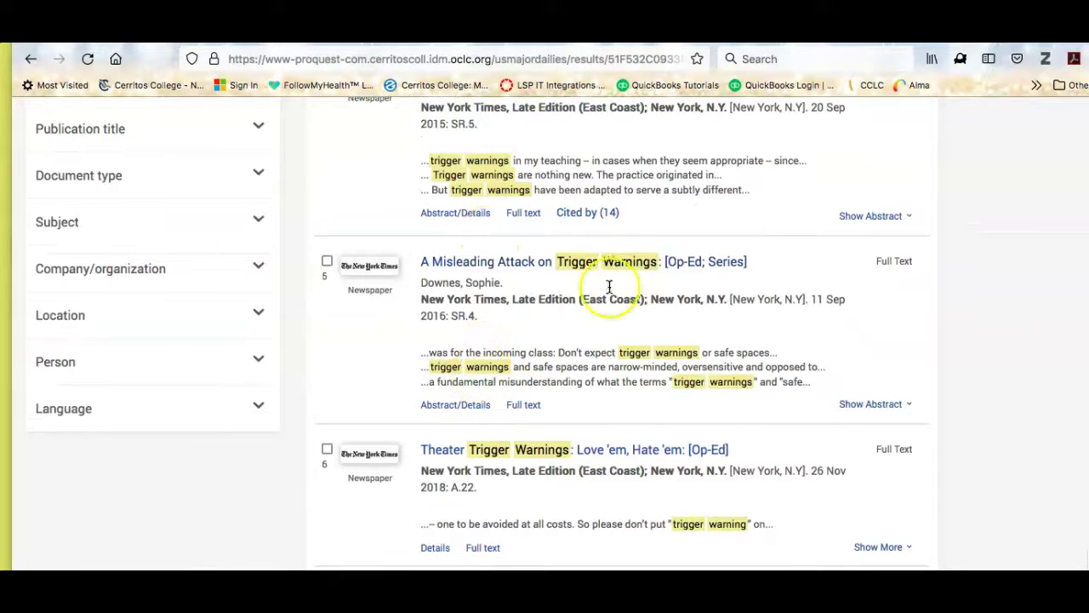
{"action": "scroll", "coordinate": [468, 317], "scroll_direction": "down", "scroll_amount": 3}
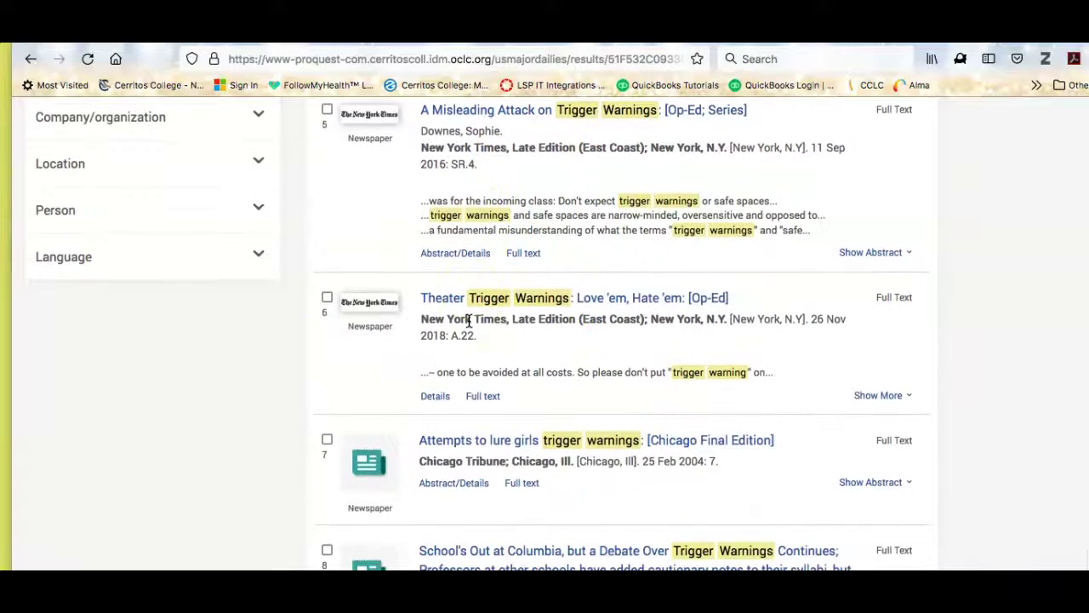
{"action": "scroll", "coordinate": [469, 319], "scroll_direction": "down", "scroll_amount": 3}
{"action": "scroll", "coordinate": [469, 324], "scroll_direction": "up", "scroll_amount": 17}
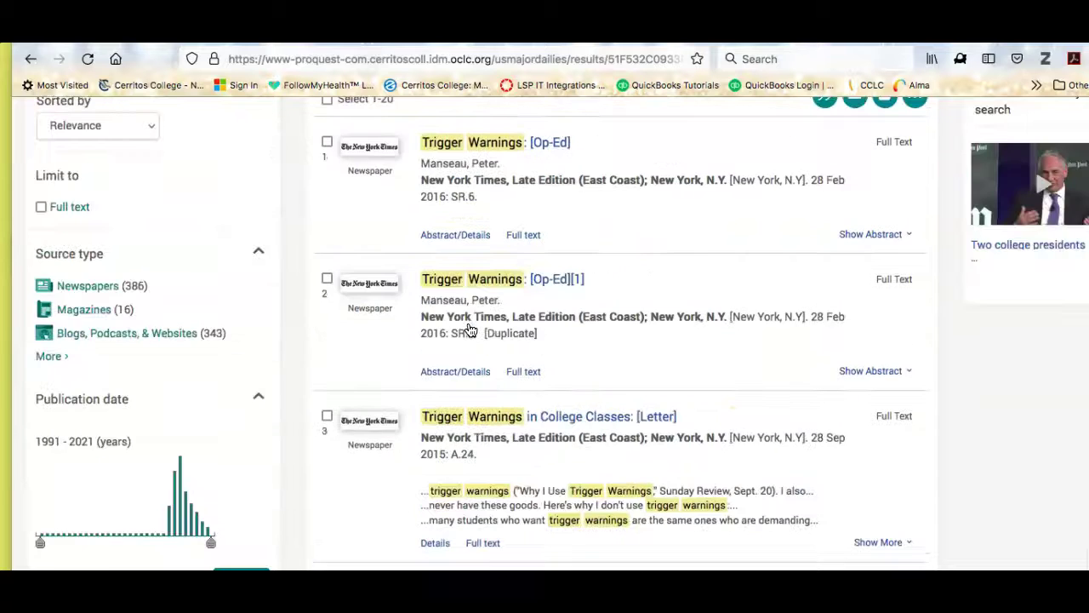
{"action": "scroll", "coordinate": [468, 331], "scroll_direction": "up", "scroll_amount": 5}
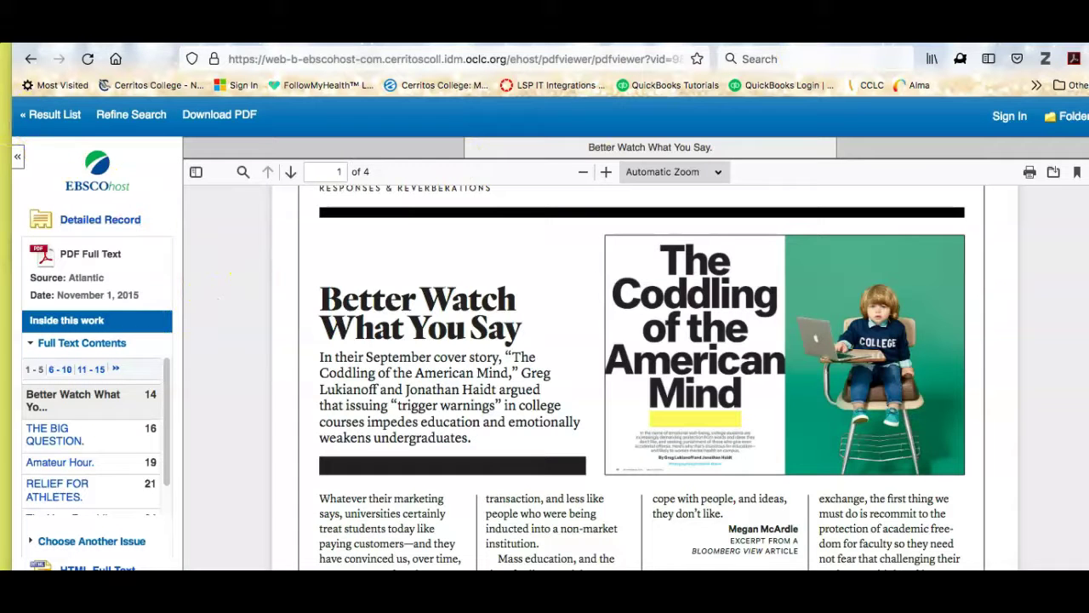
{"action": "left_click", "coordinate": [39, 120]}
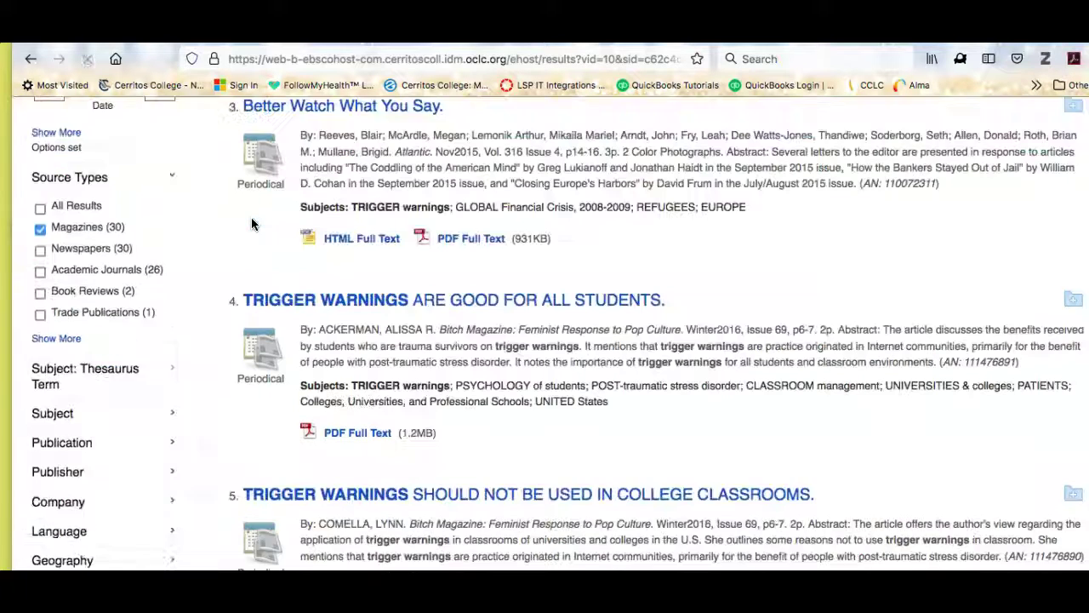
- Select All Results under Source Types to drop the Magazines filter, showing 89 trigger-warnings results
{"action": "left_click", "coordinate": [40, 213]}
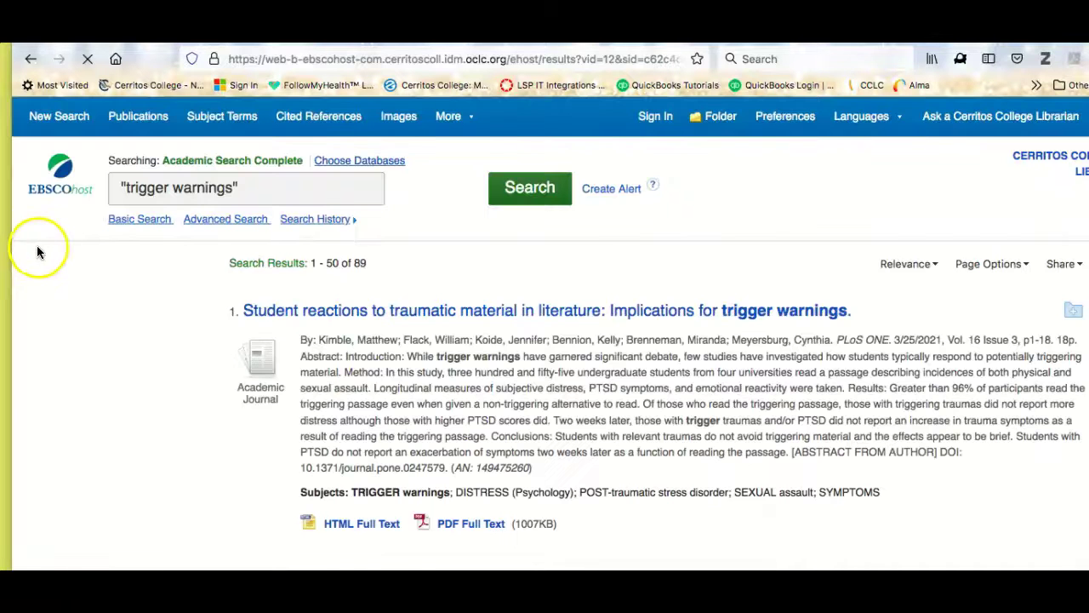
{"action": "scroll", "coordinate": [261, 344], "scroll_direction": "down", "scroll_amount": 4}
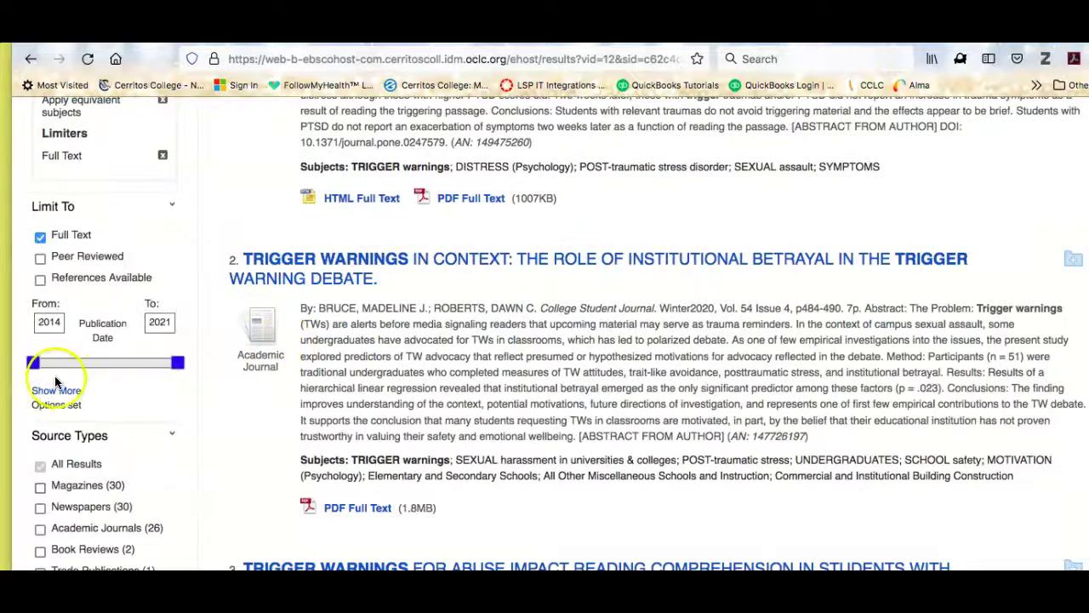
{"action": "scroll", "coordinate": [280, 375], "scroll_direction": "down", "scroll_amount": 3}
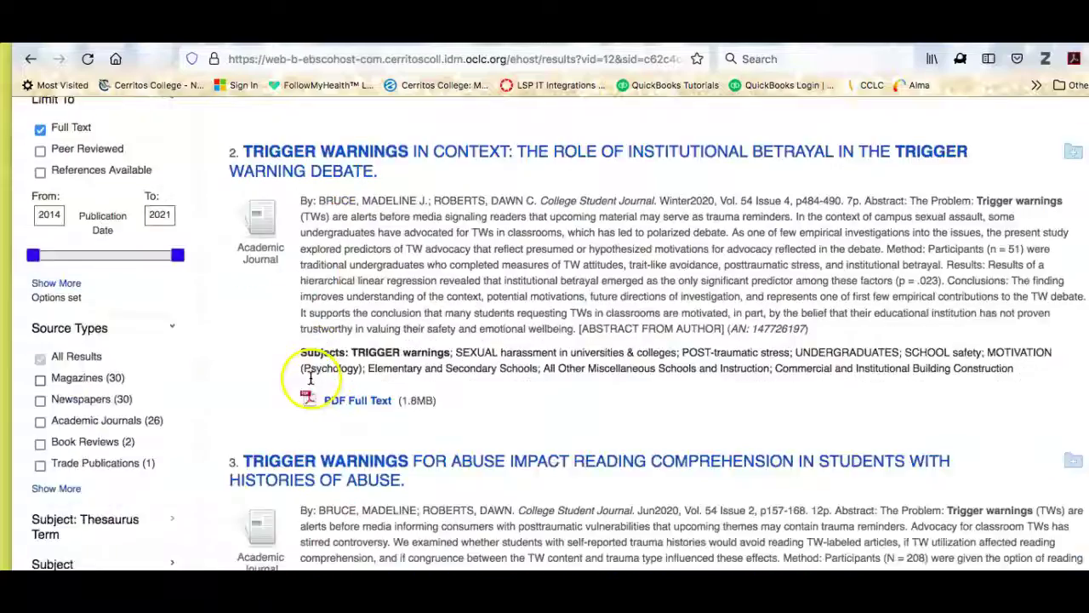
{"action": "scroll", "coordinate": [312, 380], "scroll_direction": "up", "scroll_amount": 3}
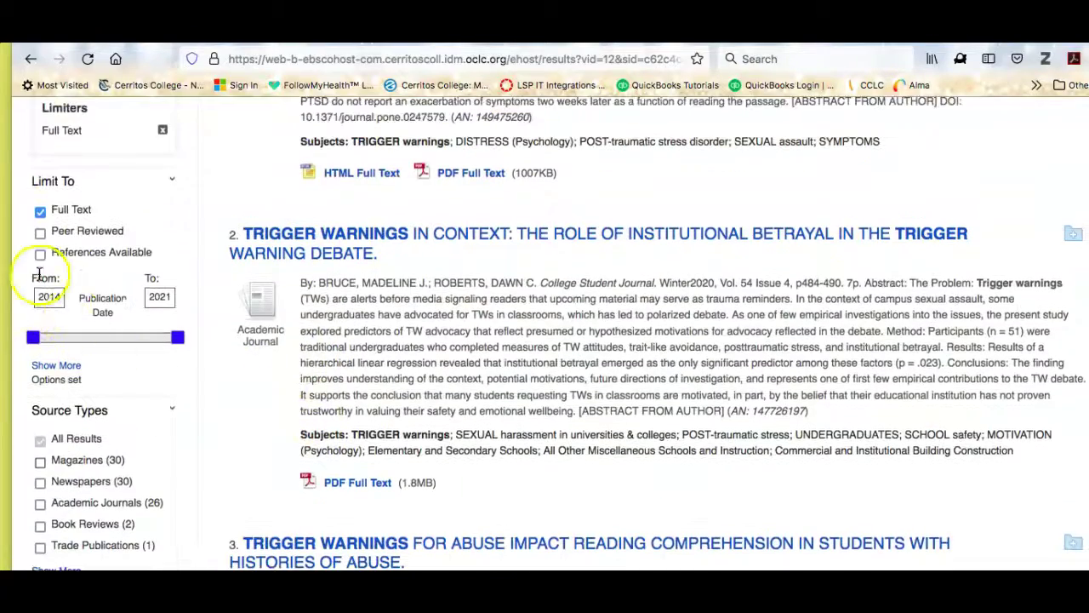
{"action": "scroll", "coordinate": [315, 306], "scroll_direction": "up", "scroll_amount": 1}
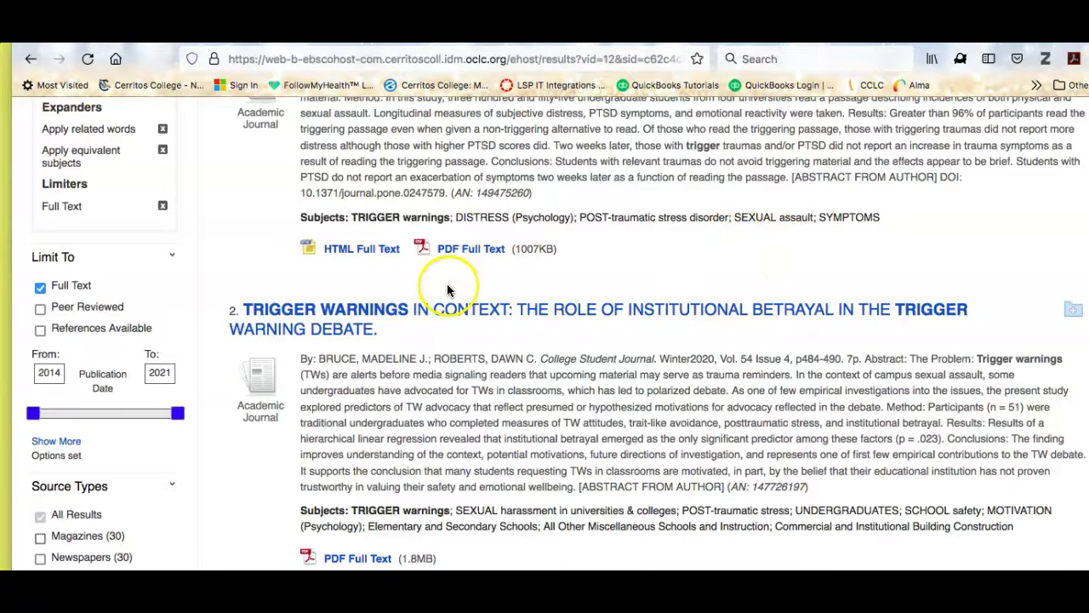
{"action": "scroll", "coordinate": [447, 291], "scroll_direction": "up", "scroll_amount": 3}
- Search for 'language AND (bias OR discrimination OR racism)', returning 8,816 full-text results
{"action": "left_click", "coordinate": [242, 187]}
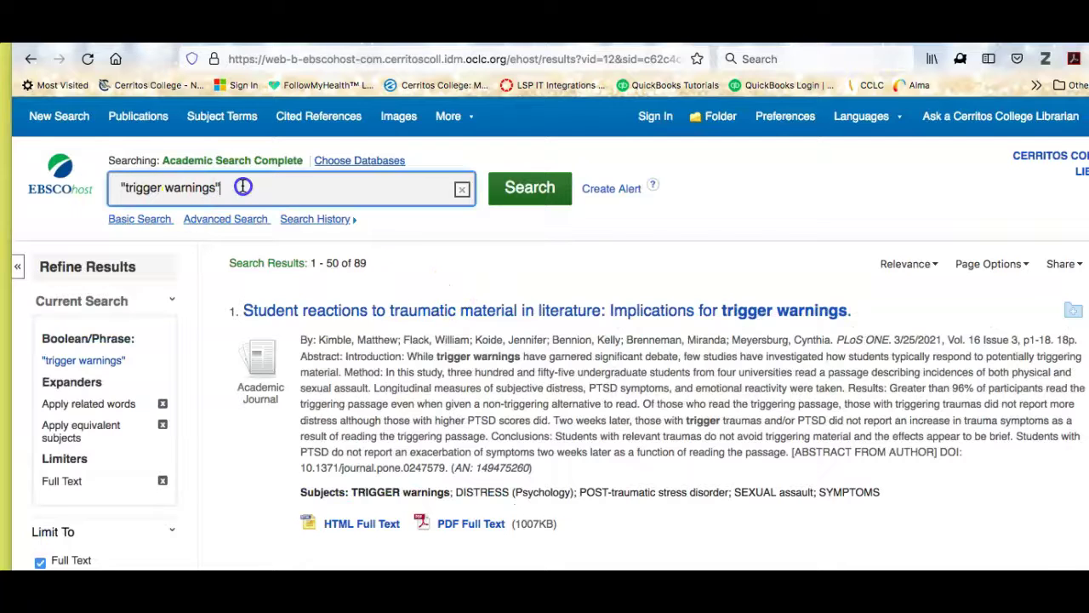
{"action": "left_click_drag", "start_coordinate": [242, 187], "coordinate": [114, 186]}
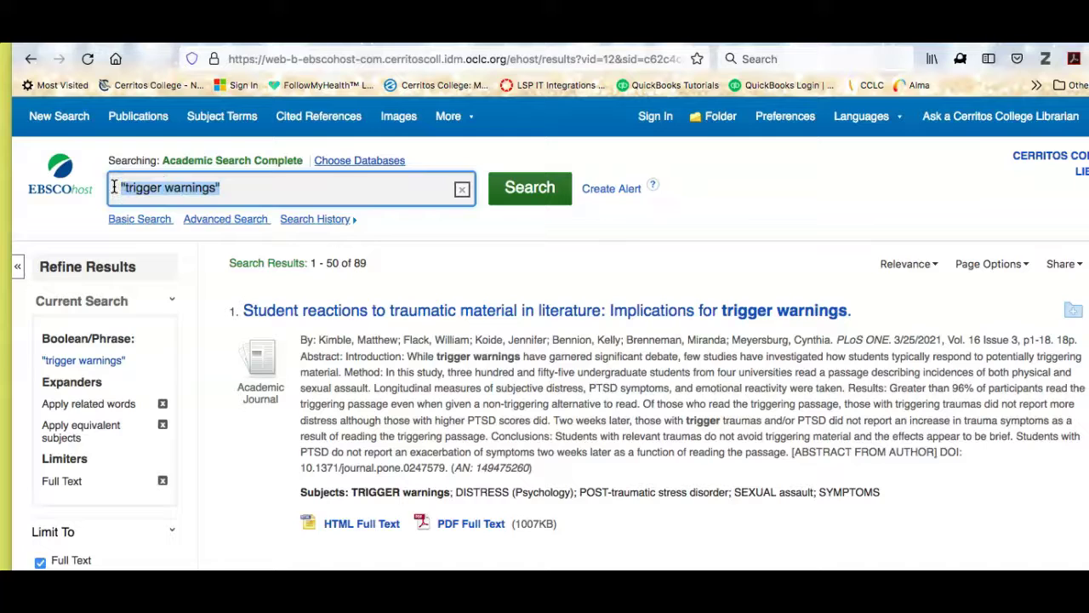
{"action": "type", "text": "languga"}
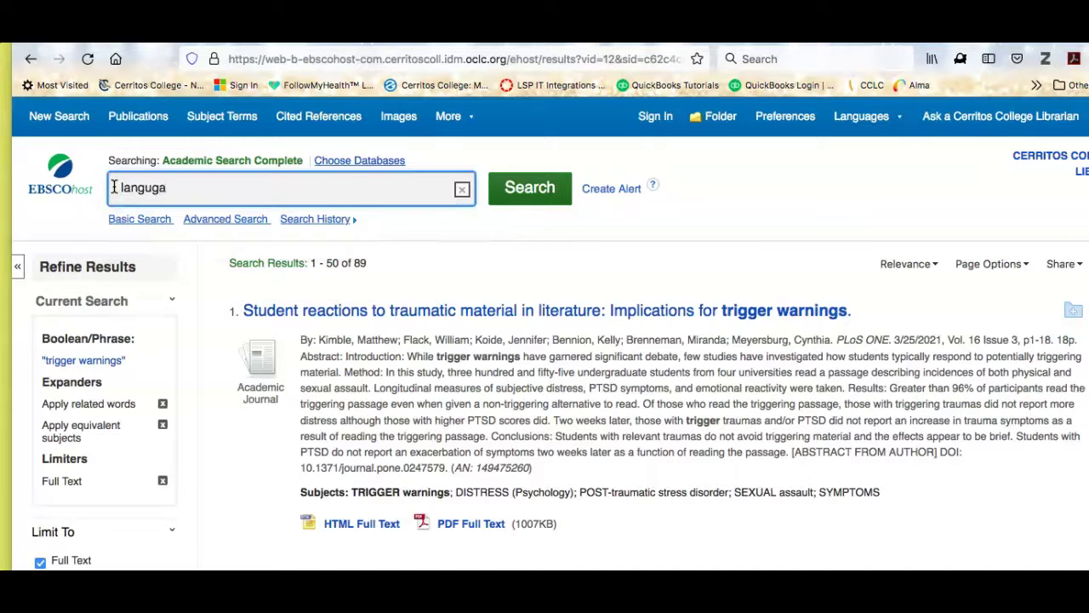
{"action": "key", "text": "BackSpace"}
{"action": "key", "text": "BackSpace"}
{"action": "type", "text": "age "}
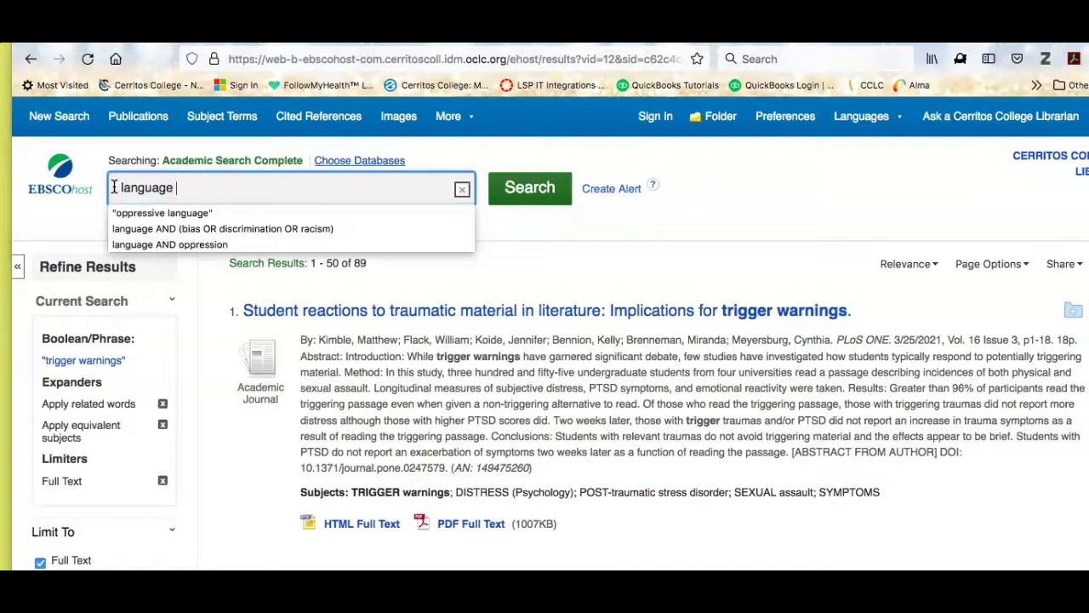
{"action": "type", "text": "AND ("}
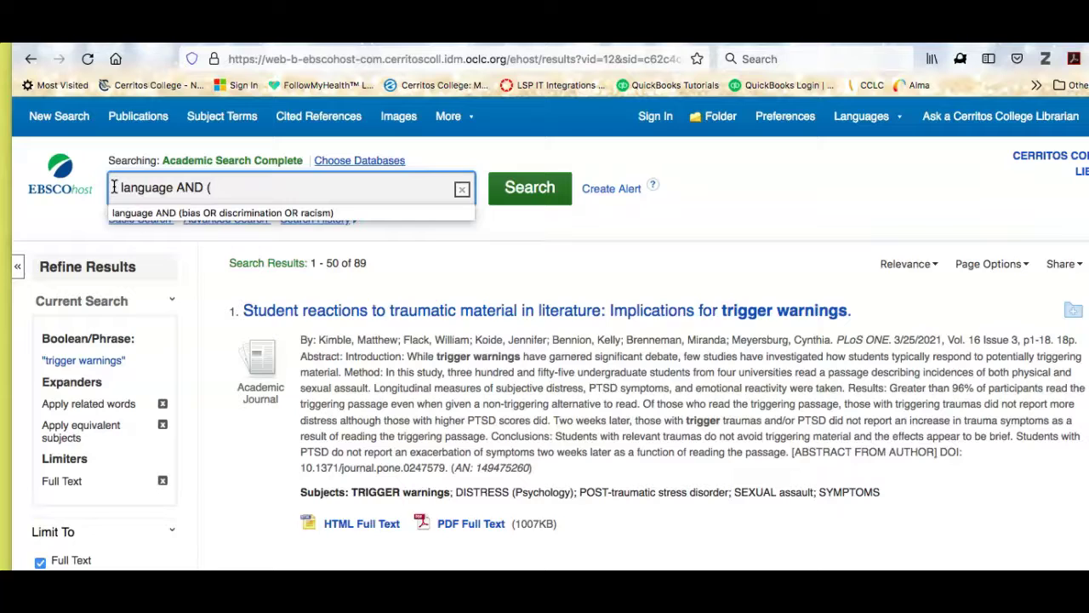
{"action": "type", "text": "bias OR discri"}
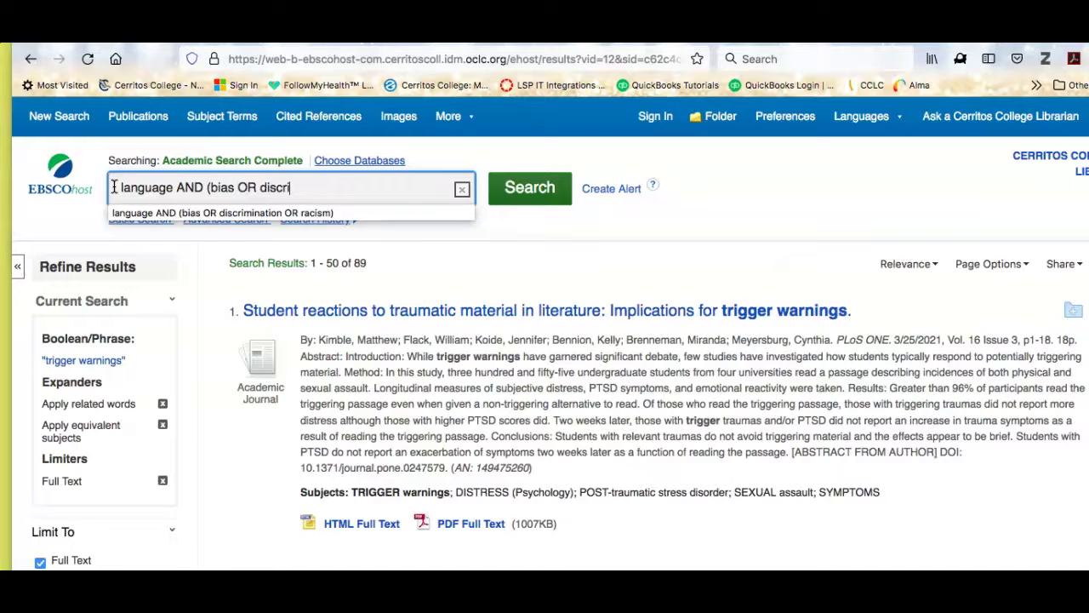
{"action": "left_click", "coordinate": [212, 213]}
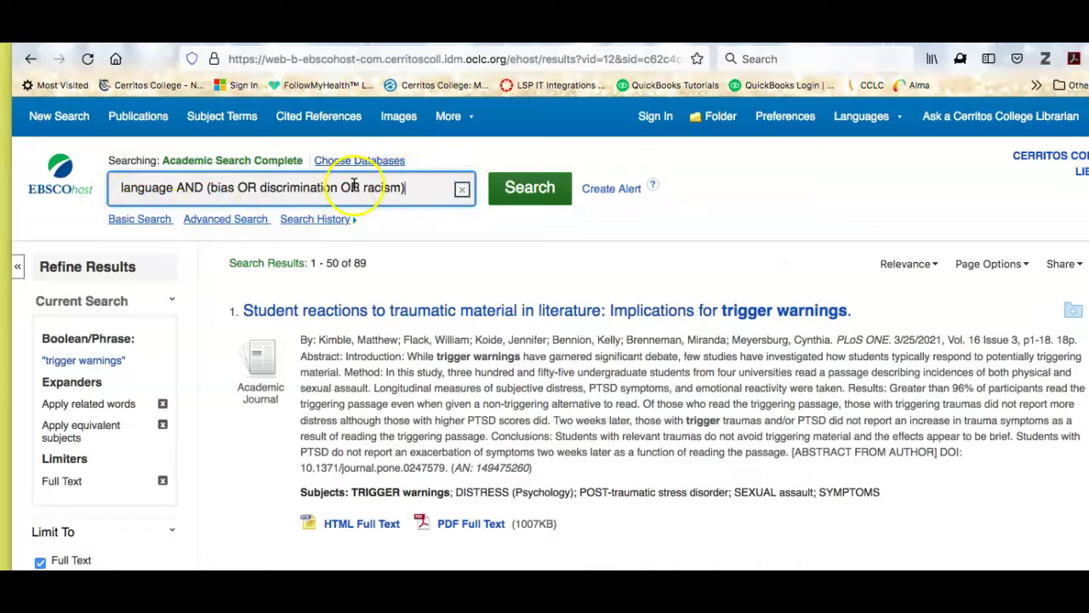
{"action": "left_click", "coordinate": [121, 193]}
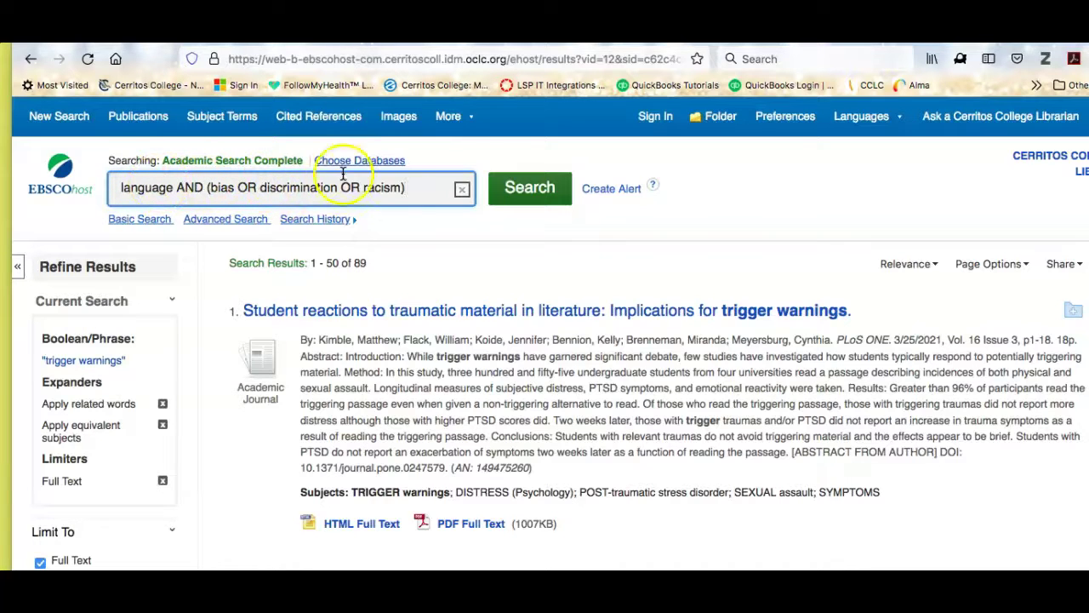
{"action": "left_click", "coordinate": [533, 198]}
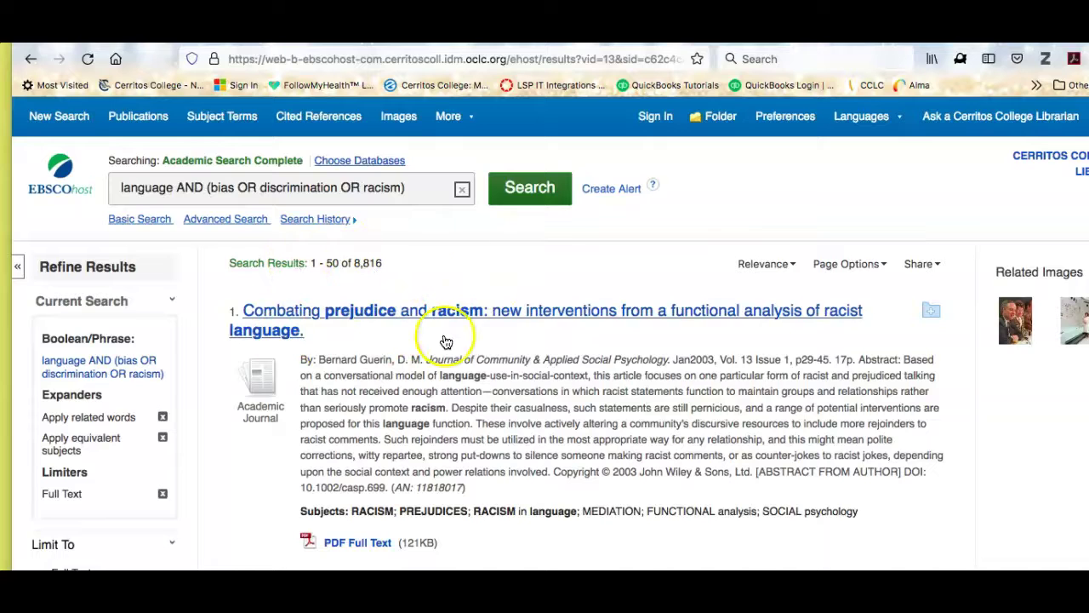
- Open the detailed record for the first result, 'Combating prejudice and racism'
{"action": "scroll", "coordinate": [383, 358], "scroll_direction": "down", "scroll_amount": 2}
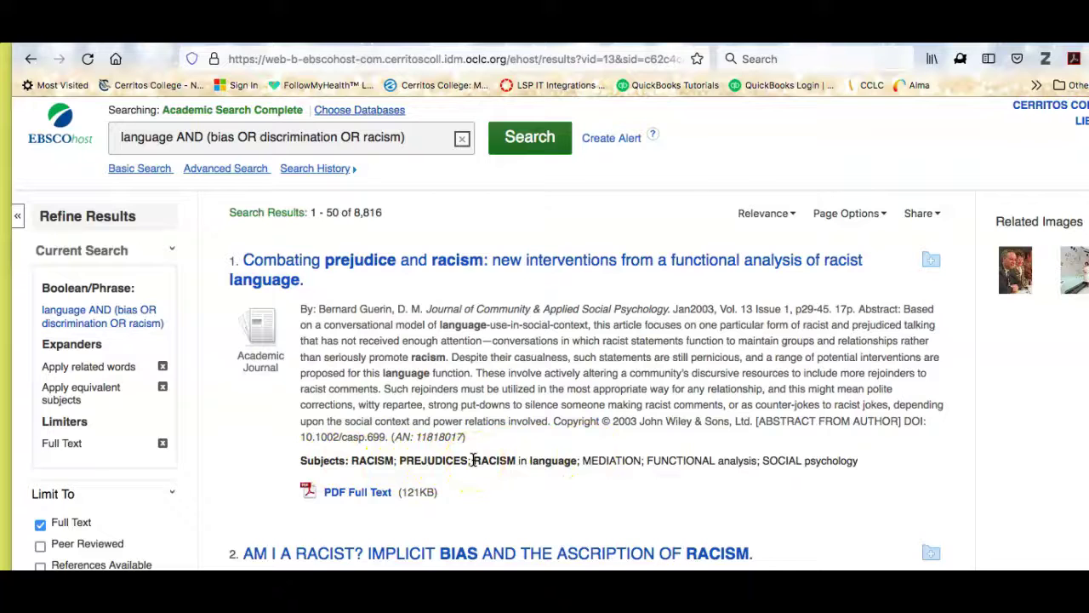
{"action": "left_click", "coordinate": [436, 269]}
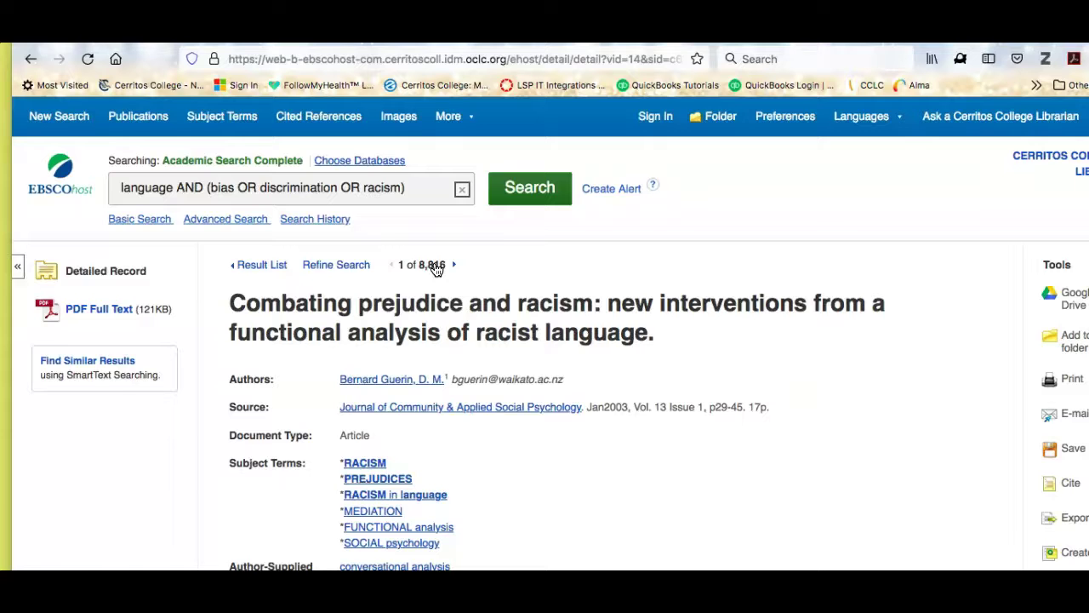
- Follow the 'RACISM in language' subject term to list its 445 articles, led by 'THIS SPACE HERE.'
{"action": "left_click", "coordinate": [361, 500]}
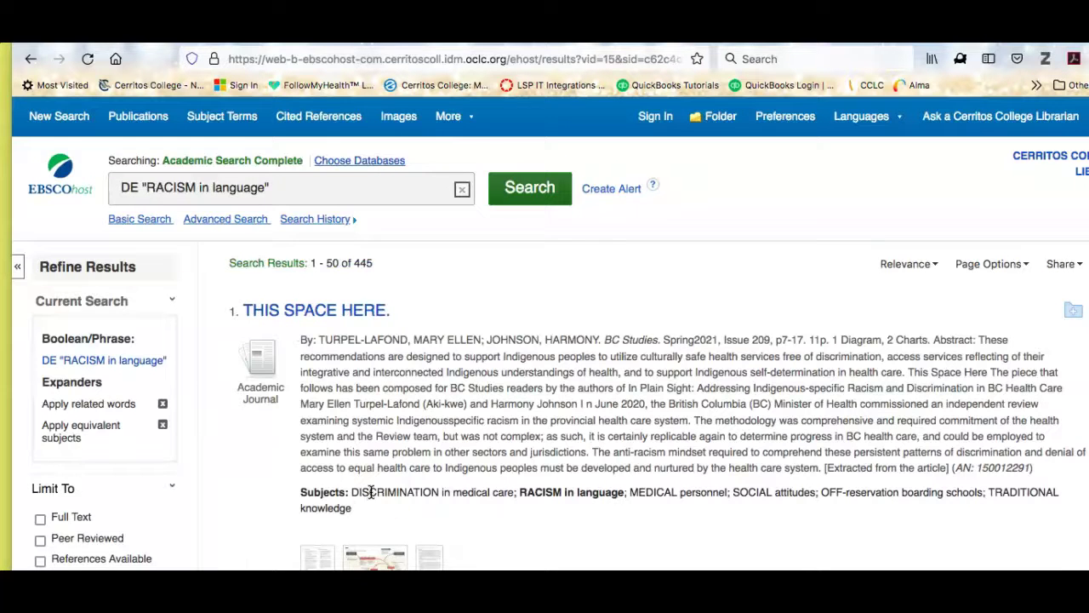
{"action": "scroll", "coordinate": [379, 451], "scroll_direction": "down", "scroll_amount": 3}
{"action": "scroll", "coordinate": [380, 455], "scroll_direction": "down", "scroll_amount": 2}
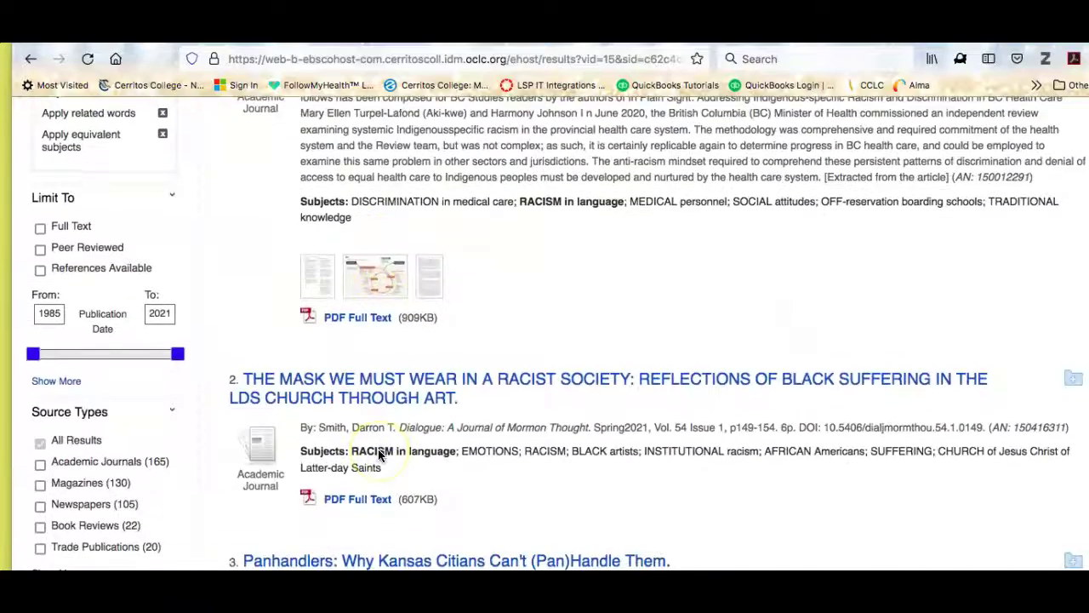
{"action": "scroll", "coordinate": [380, 455], "scroll_direction": "down", "scroll_amount": 3}
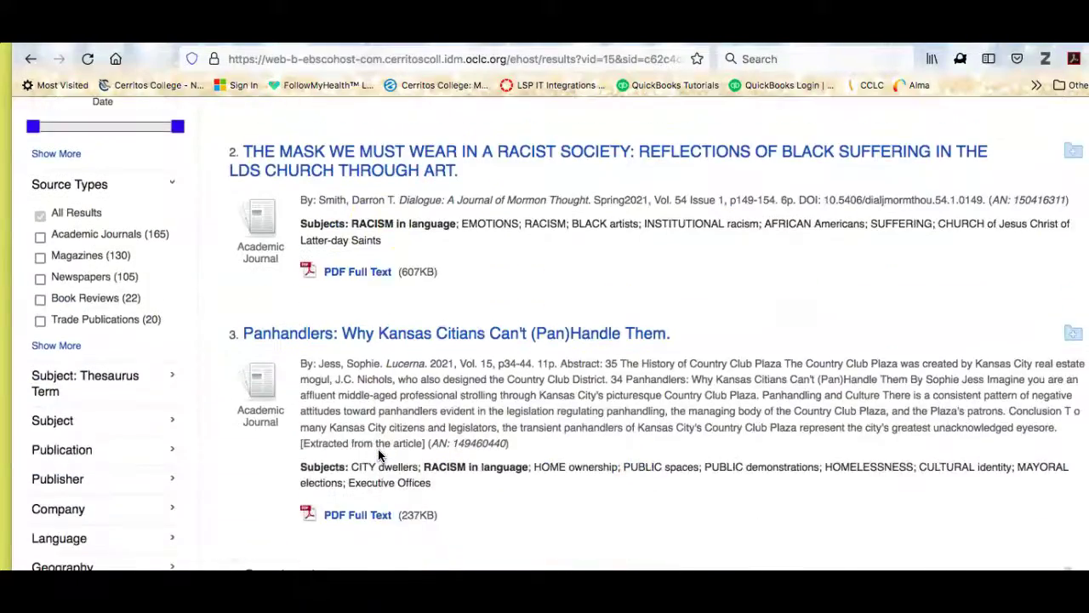